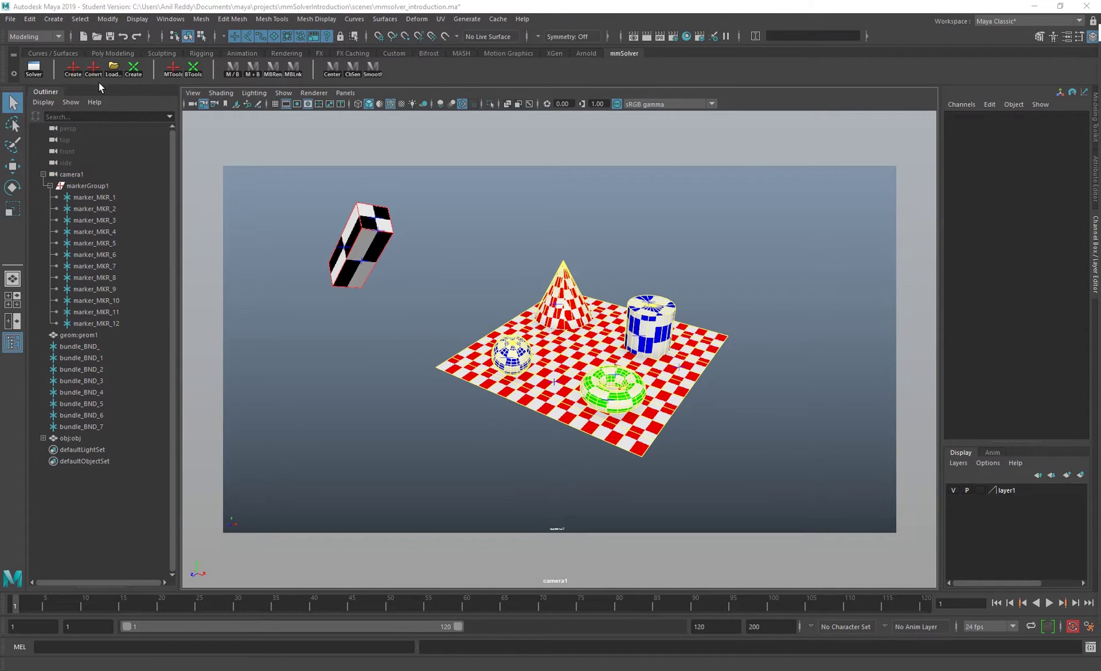
Step: Open the mmSolver window and create a new solver collection
click(35, 73)
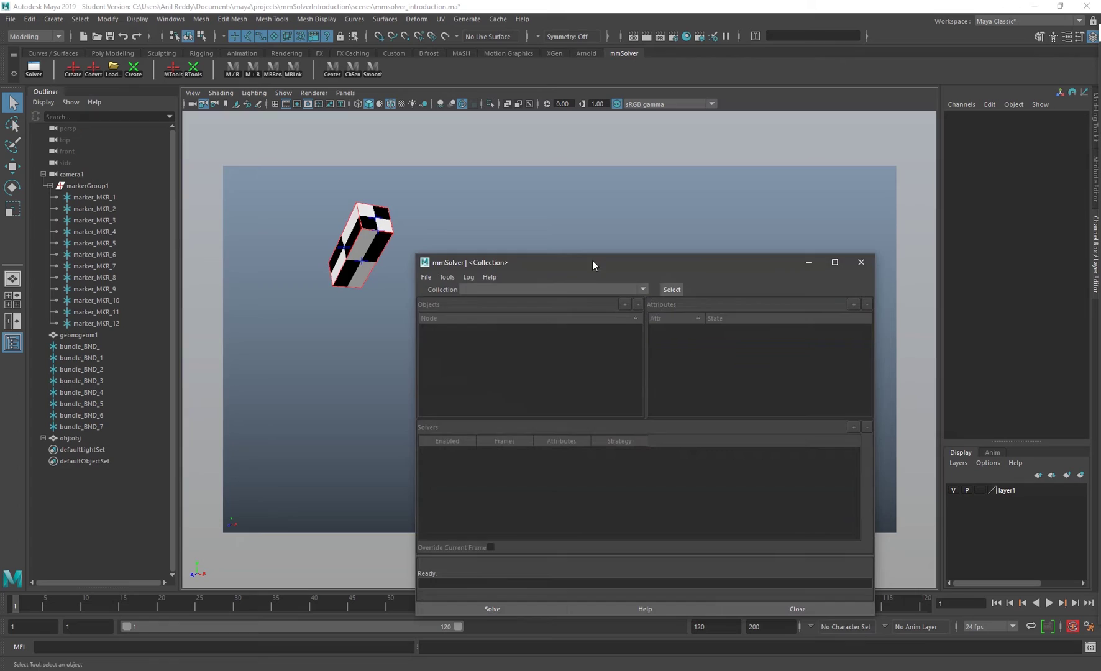
drag(592, 264, 517, 164)
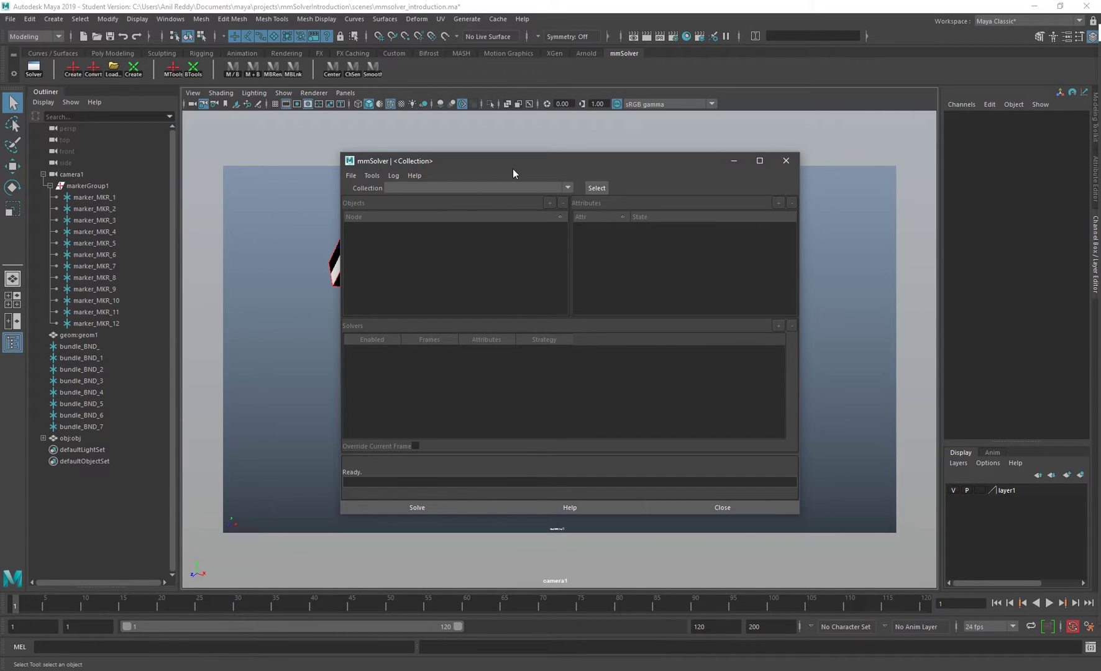
mouse_move(477, 160)
mouse_down()
mouse_move(479, 138)
mouse_move(546, 206)
mouse_move(439, 182)
mouse_move(481, 156)
mouse_move(490, 172)
mouse_move(490, 157)
mouse_move(459, 154)
mouse_move(467, 148)
mouse_up()
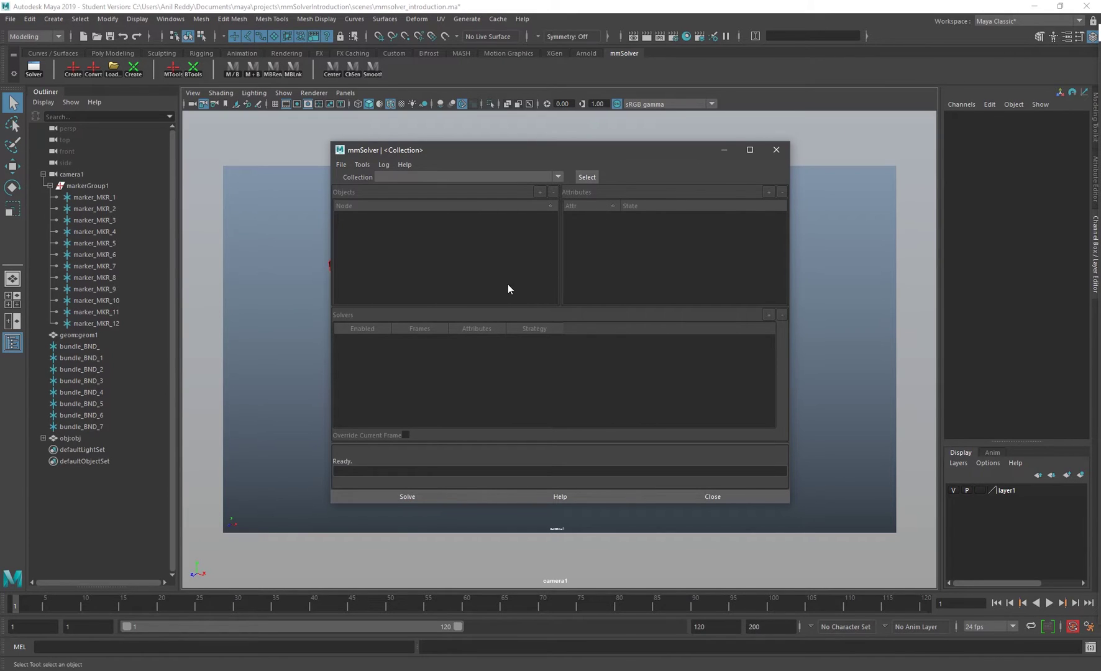
click(338, 165)
click(362, 177)
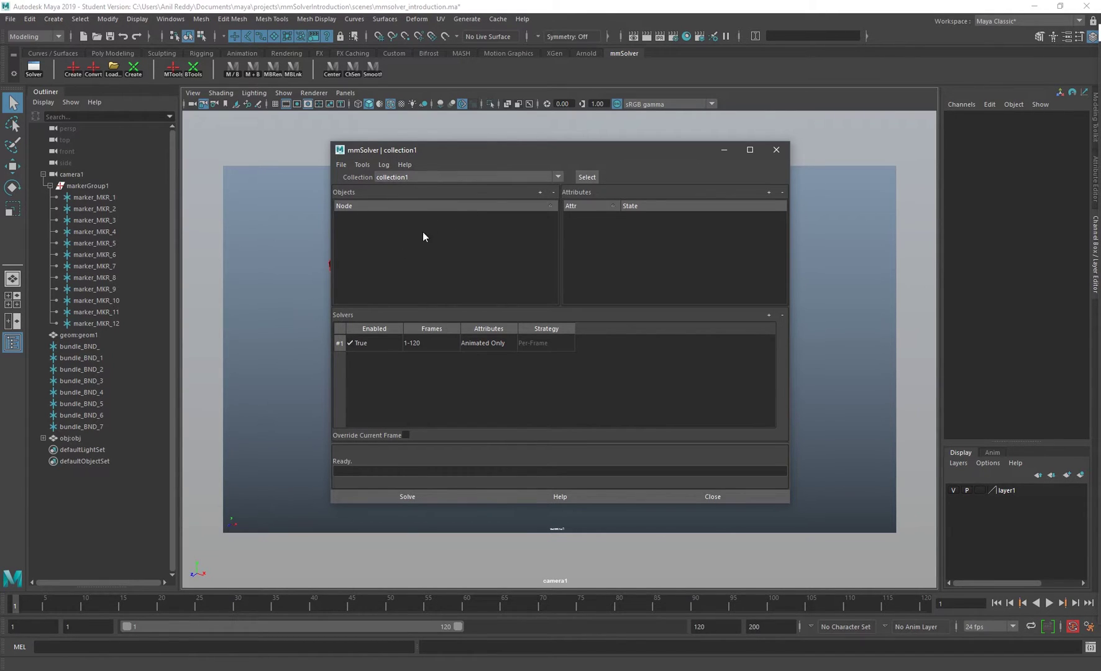
Step: Add marker_MKR_1 through marker_MKR_12 to the collection's objects and collapse the cameraShape1 hierarchy
drag(94, 197, 104, 321)
click(541, 192)
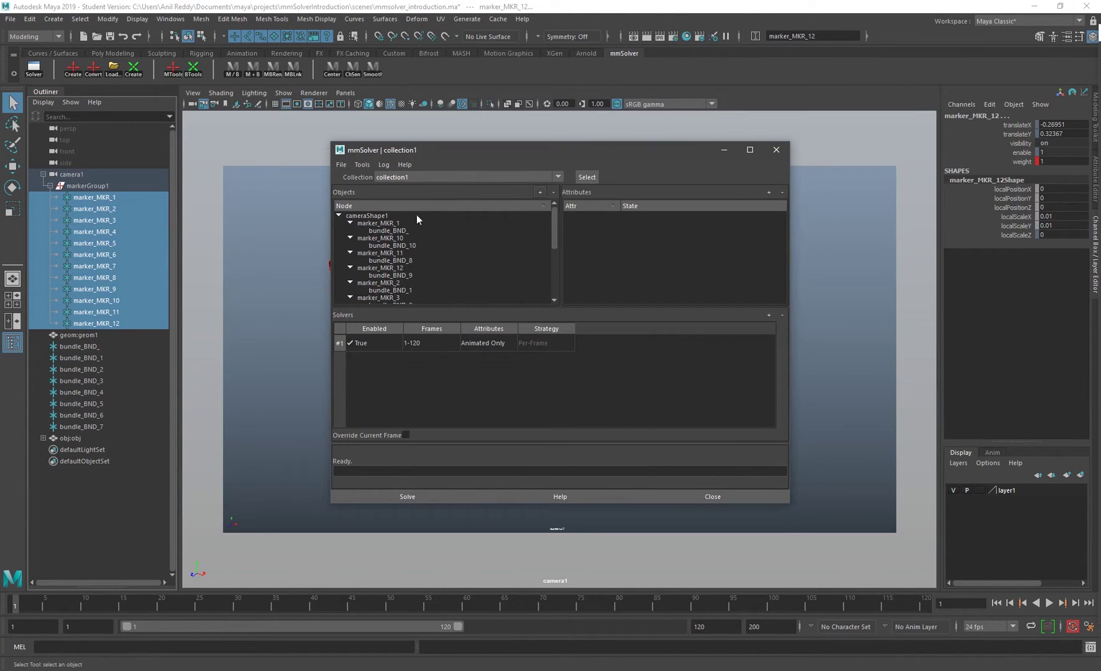
scroll(398, 239, down, 3)
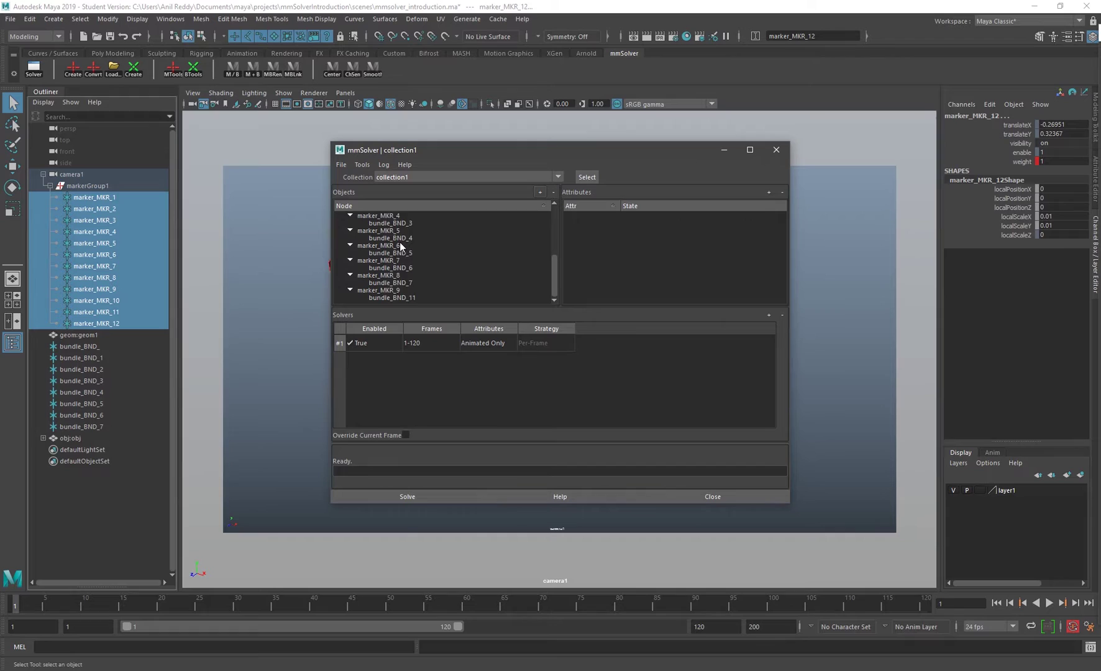
scroll(399, 242, up, 3)
click(338, 215)
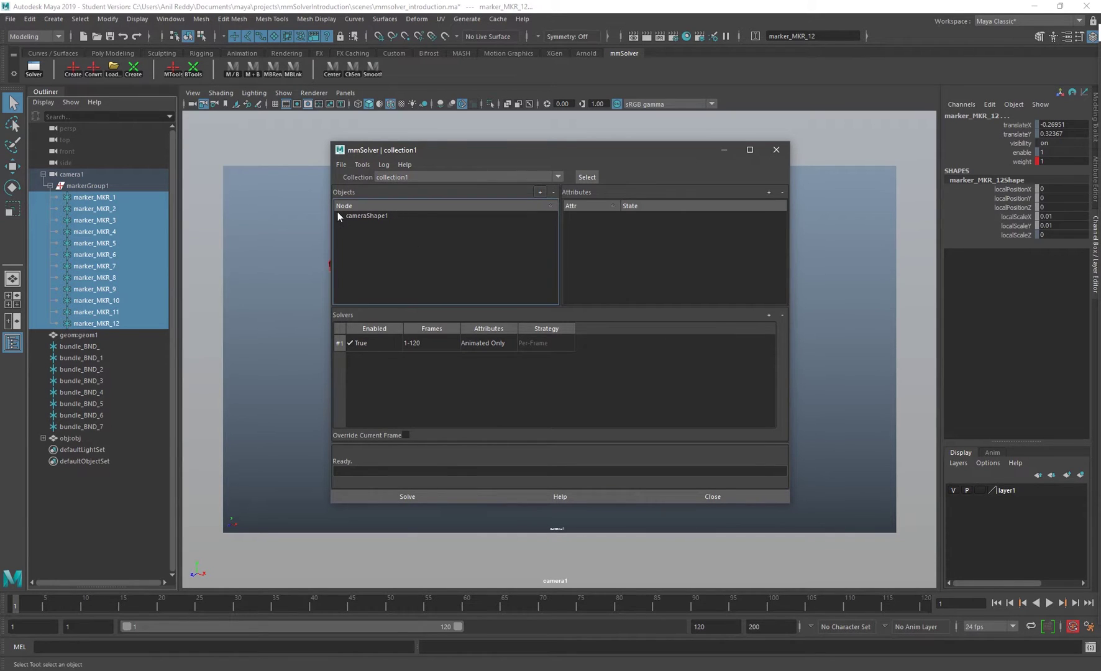
click(629, 257)
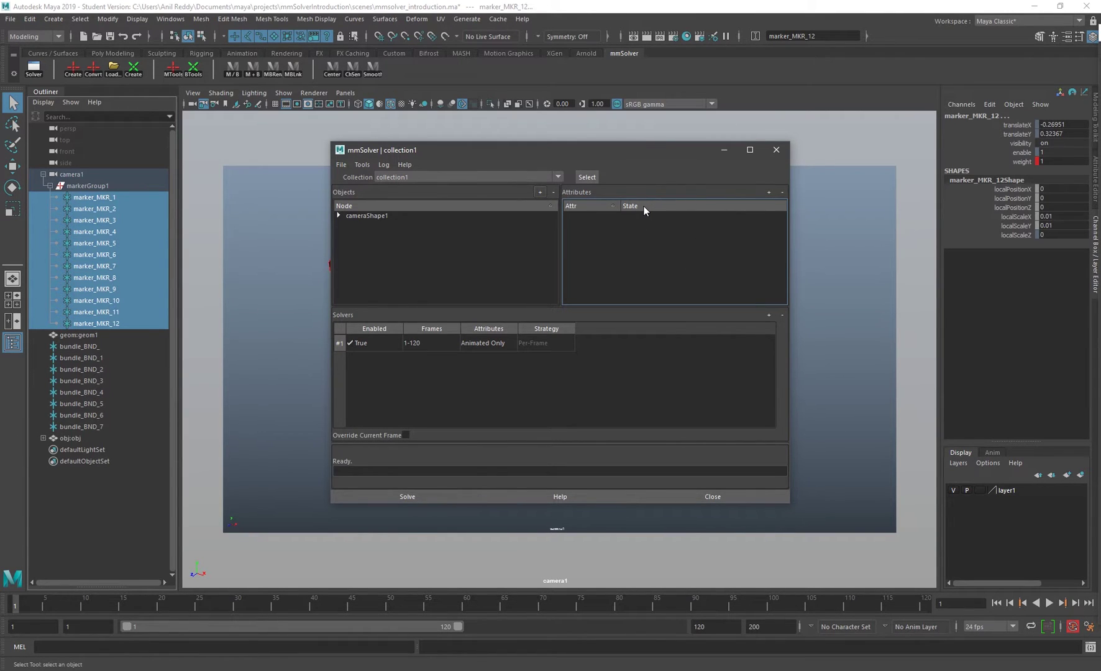
Step: Unlock camera1's translate and rotate X, Y and Z channels and add them to the collection's attributes
mouse_move(592, 148)
mouse_down()
mouse_move(882, 192)
mouse_move(756, 150)
mouse_move(506, 163)
mouse_move(646, 146)
mouse_move(608, 141)
mouse_up()
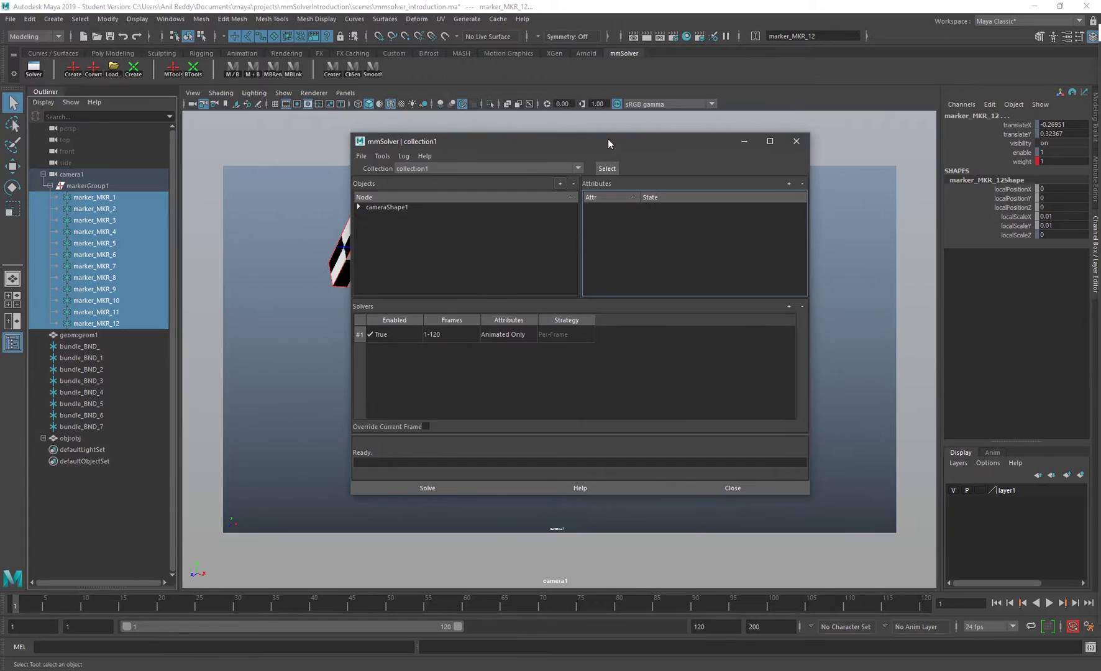
click(84, 175)
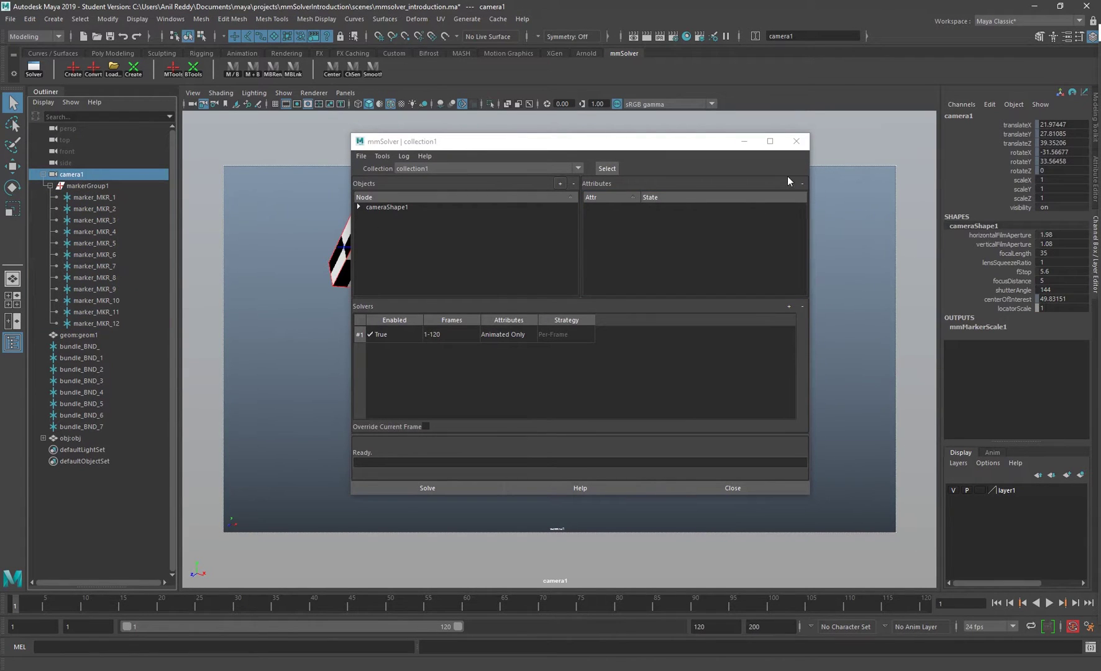
drag(1019, 125, 1021, 168)
right_click(1022, 163)
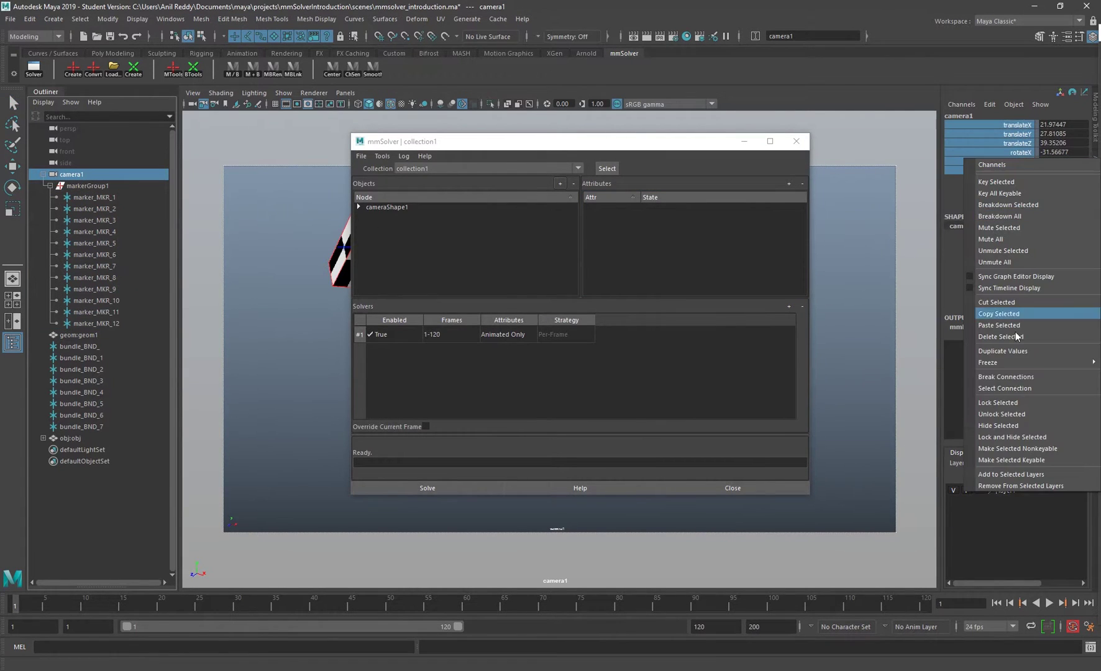
click(1008, 413)
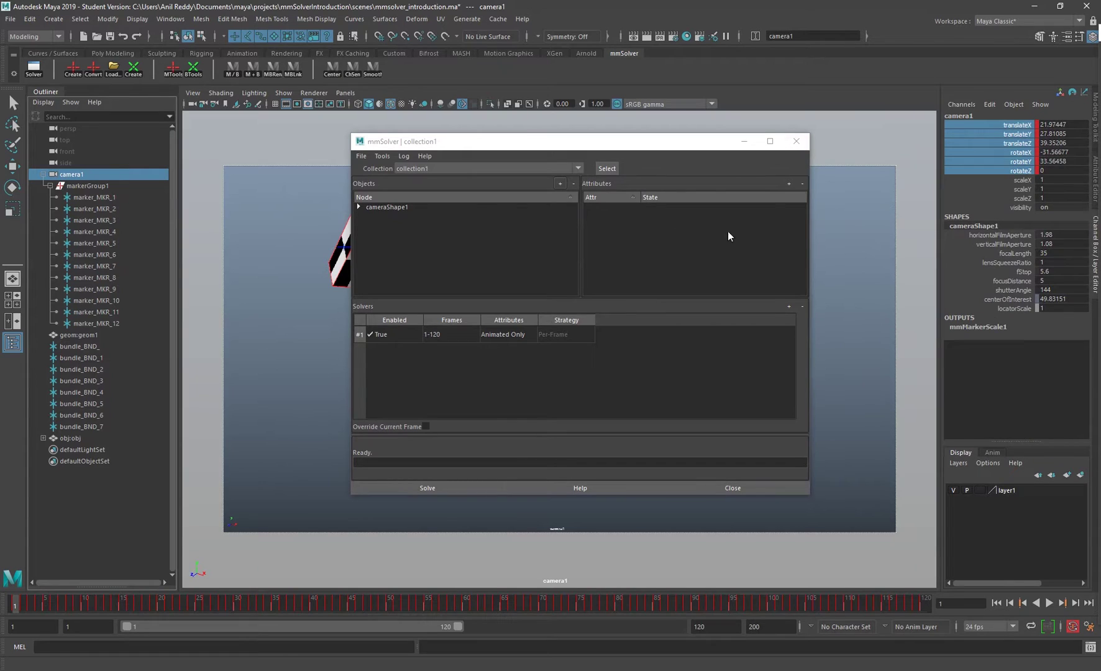
click(787, 183)
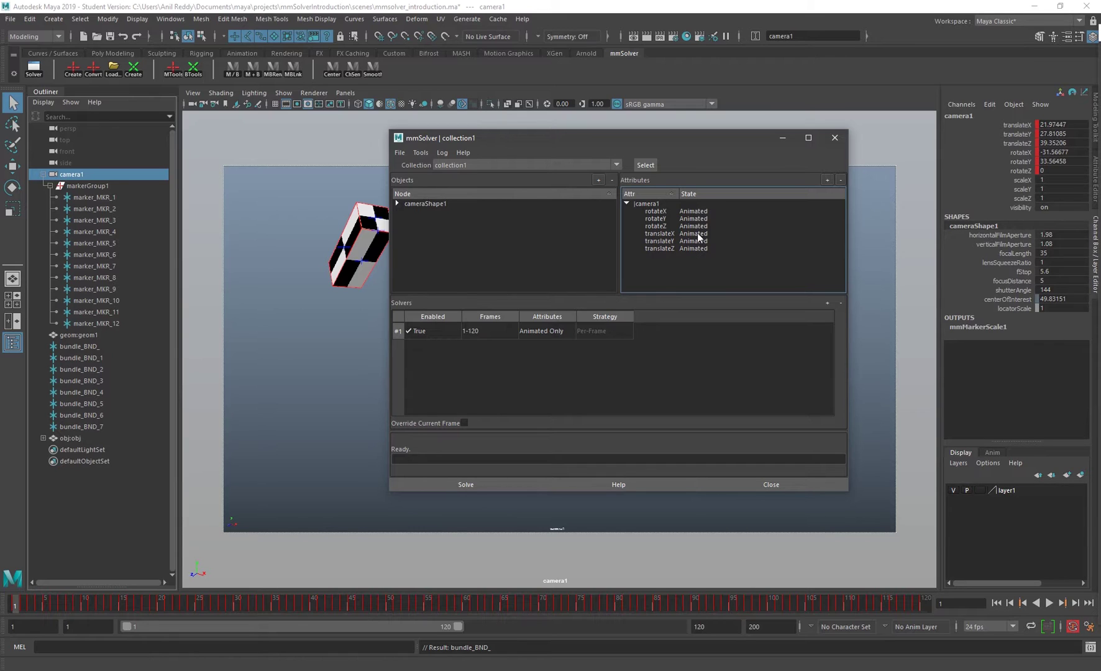
Step: Add camera1's scaleX channel to the collection's attributes
click(1019, 178)
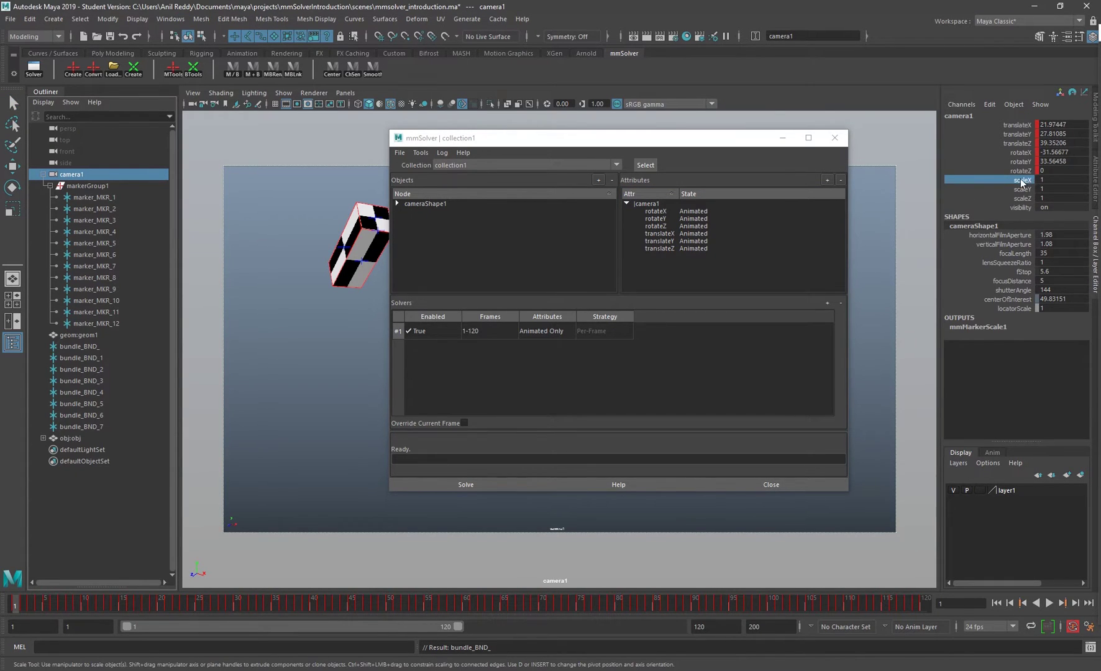
click(827, 180)
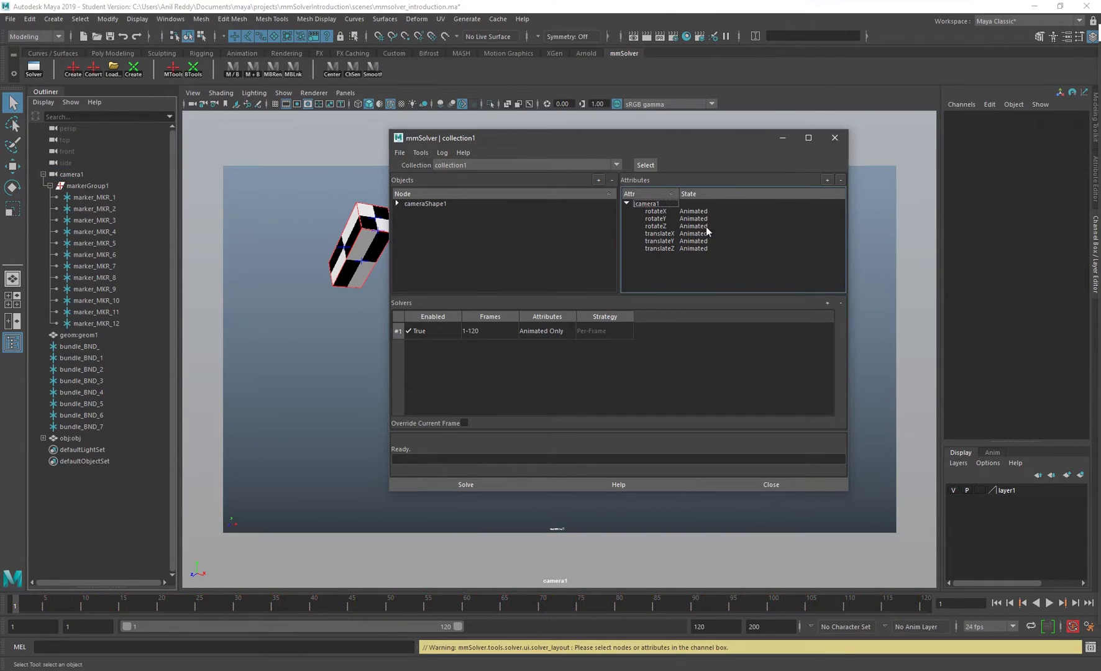
click(69, 175)
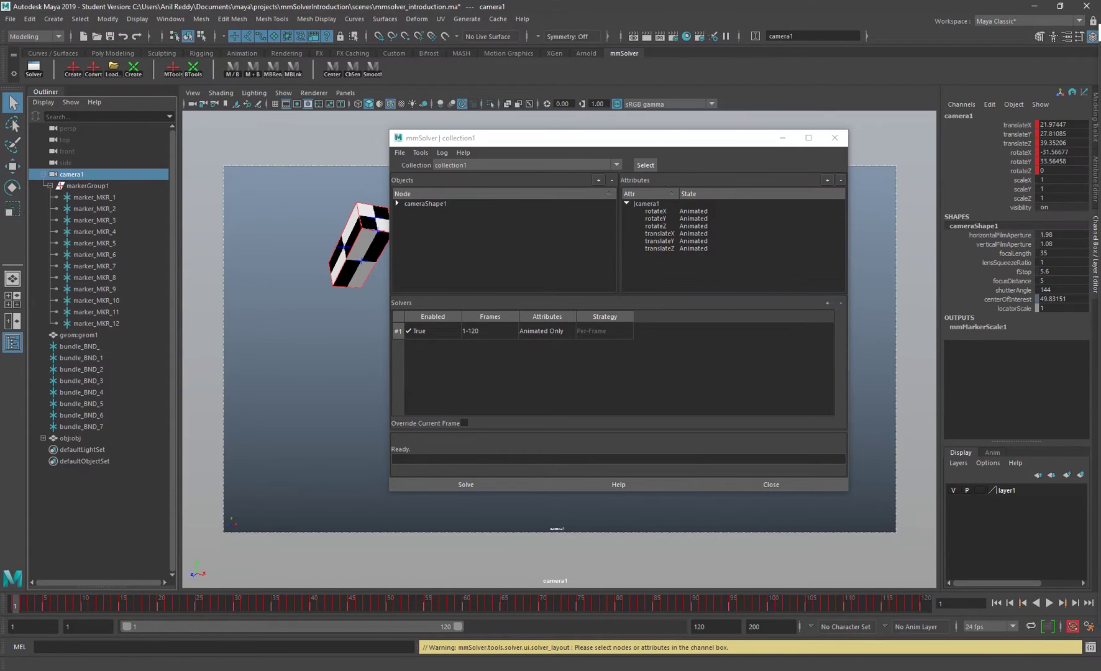
click(1023, 179)
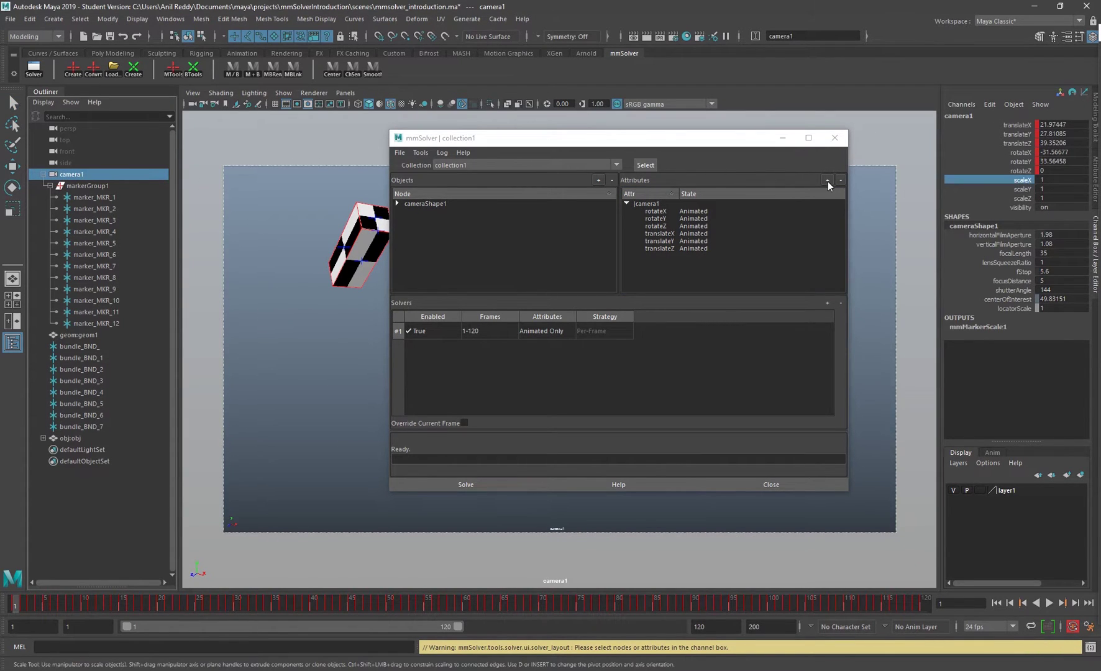
click(827, 180)
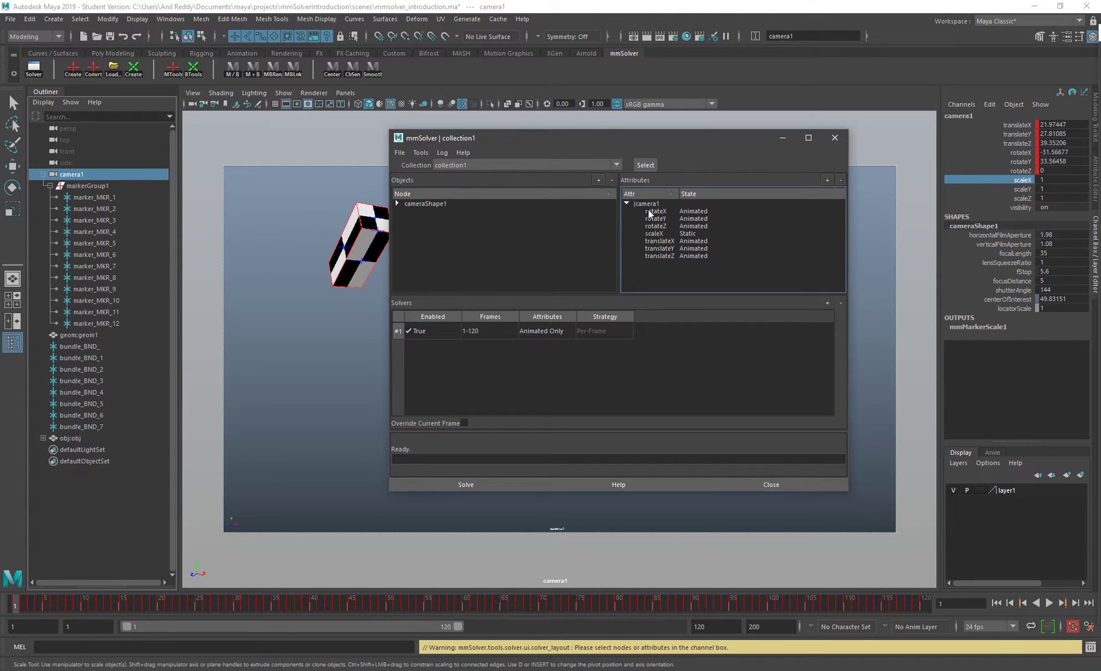
Step: Remove scaleX from the collection's attributes
click(691, 233)
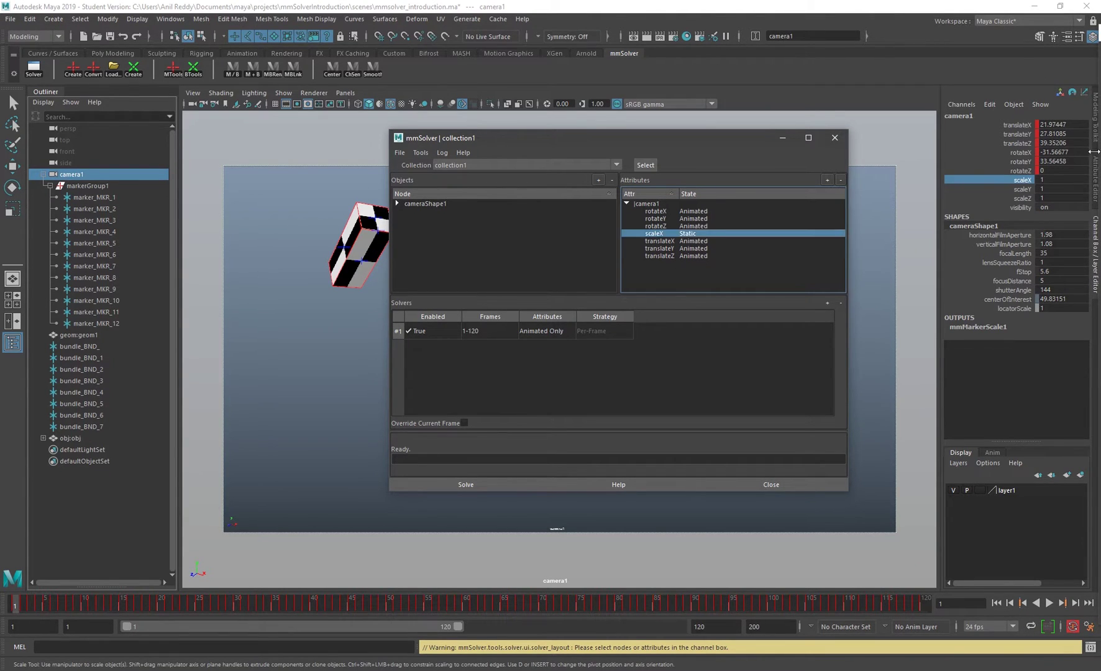
click(655, 234)
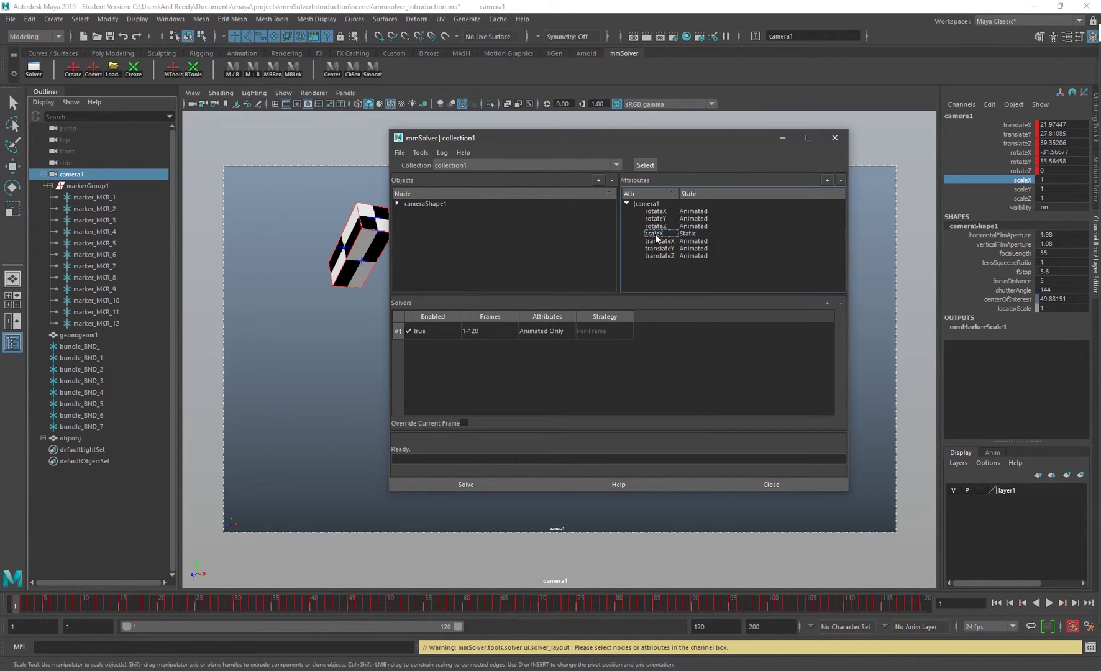
click(840, 180)
mouse_move(659, 138)
mouse_down()
mouse_move(745, 154)
mouse_move(860, 267)
mouse_move(789, 118)
mouse_move(881, 103)
mouse_move(784, 187)
mouse_move(894, 93)
mouse_move(880, 83)
mouse_move(1060, 219)
mouse_move(640, 129)
mouse_up()
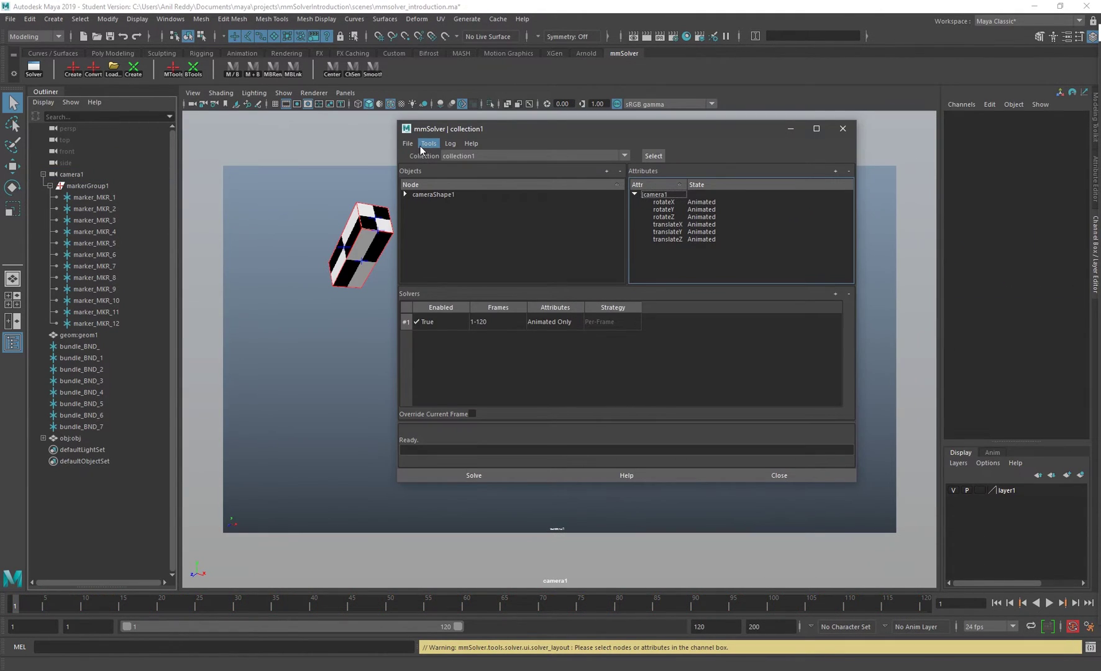
click(408, 144)
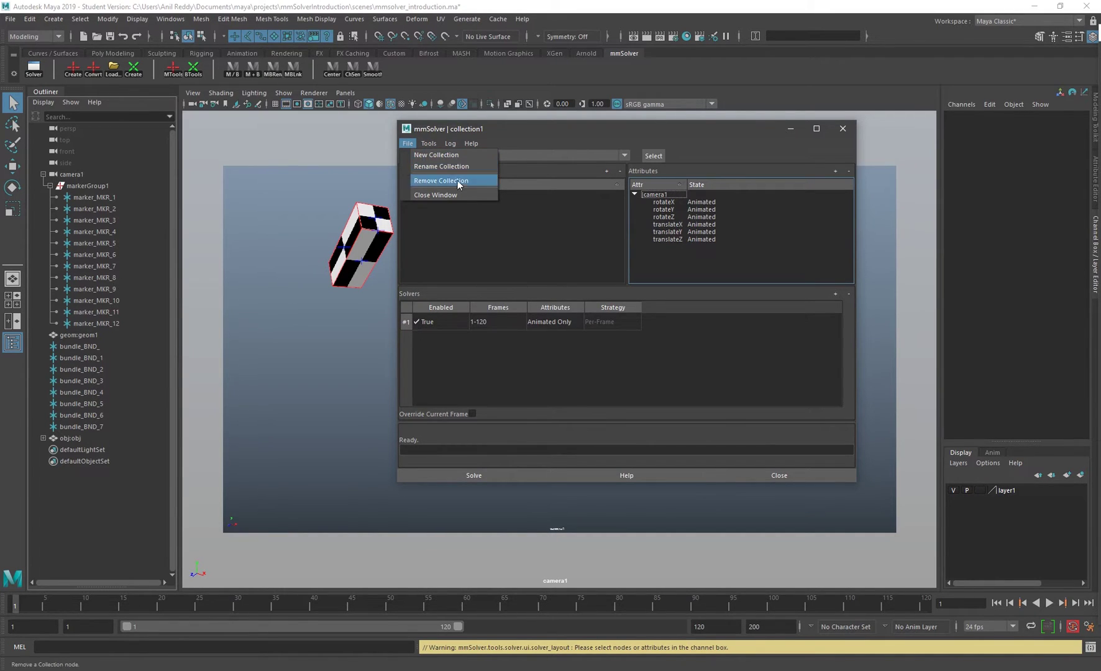
click(517, 129)
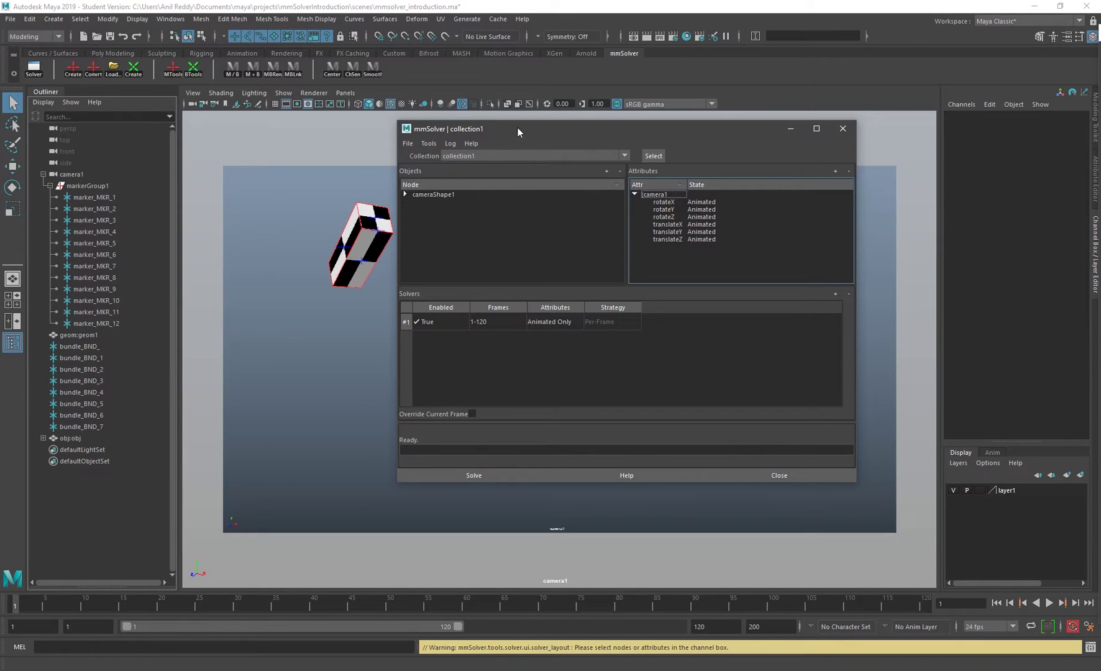
click(407, 144)
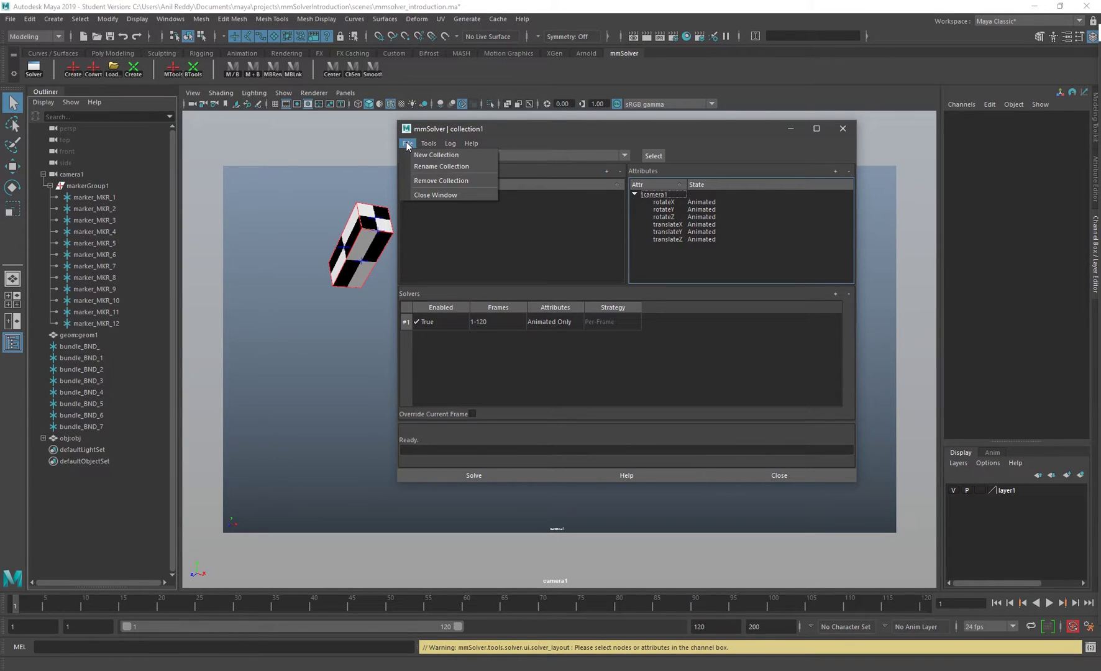
click(548, 133)
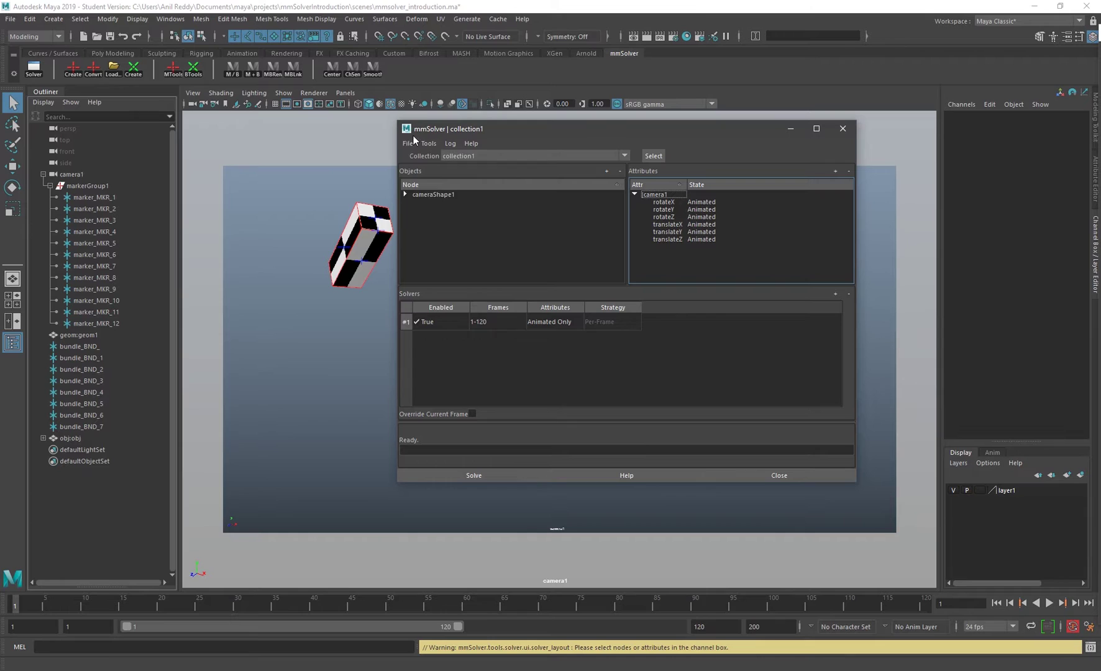
Step: Create a second solver collection and add marker_MKR_6, marker_MKR_7 and marker_MKR_8 to its objects
click(429, 143)
click(413, 155)
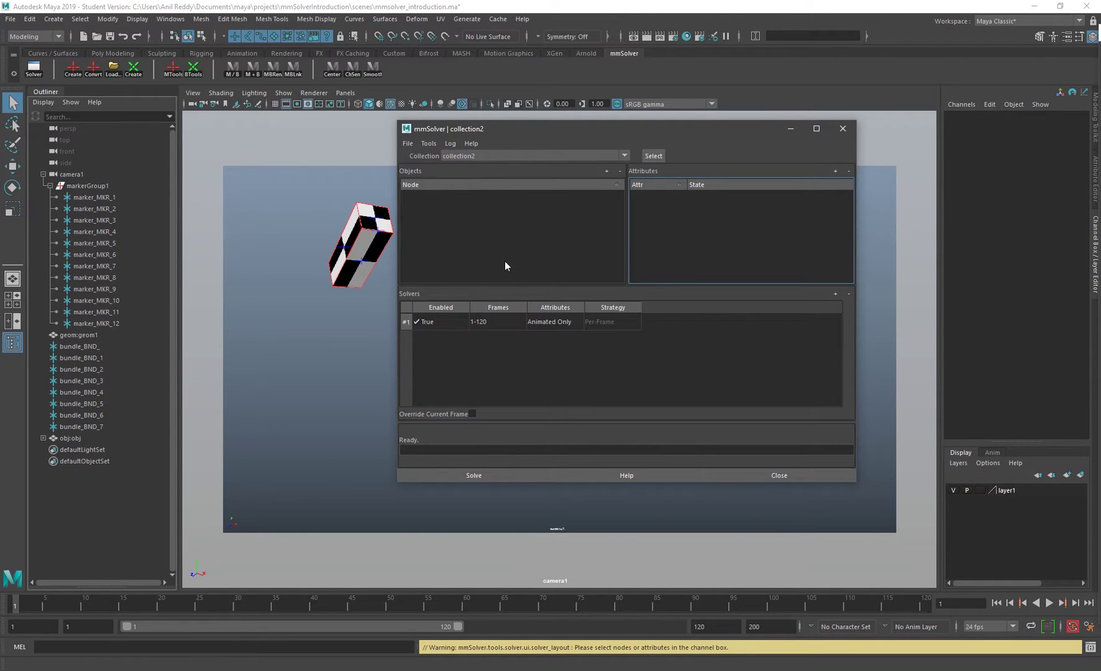
drag(93, 255, 98, 278)
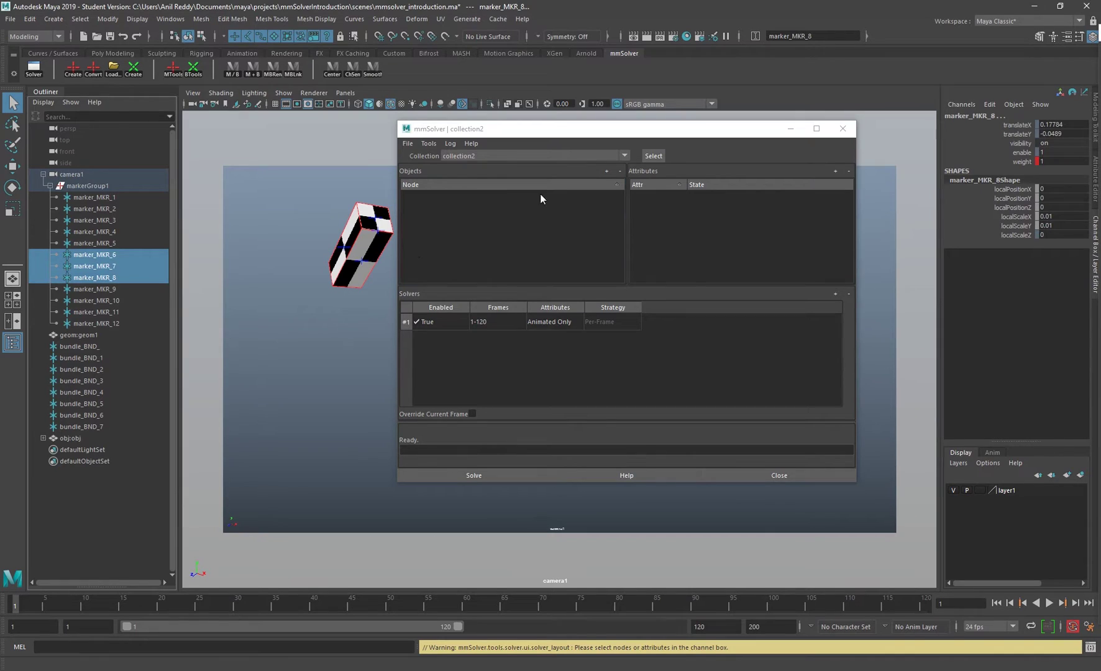
click(606, 172)
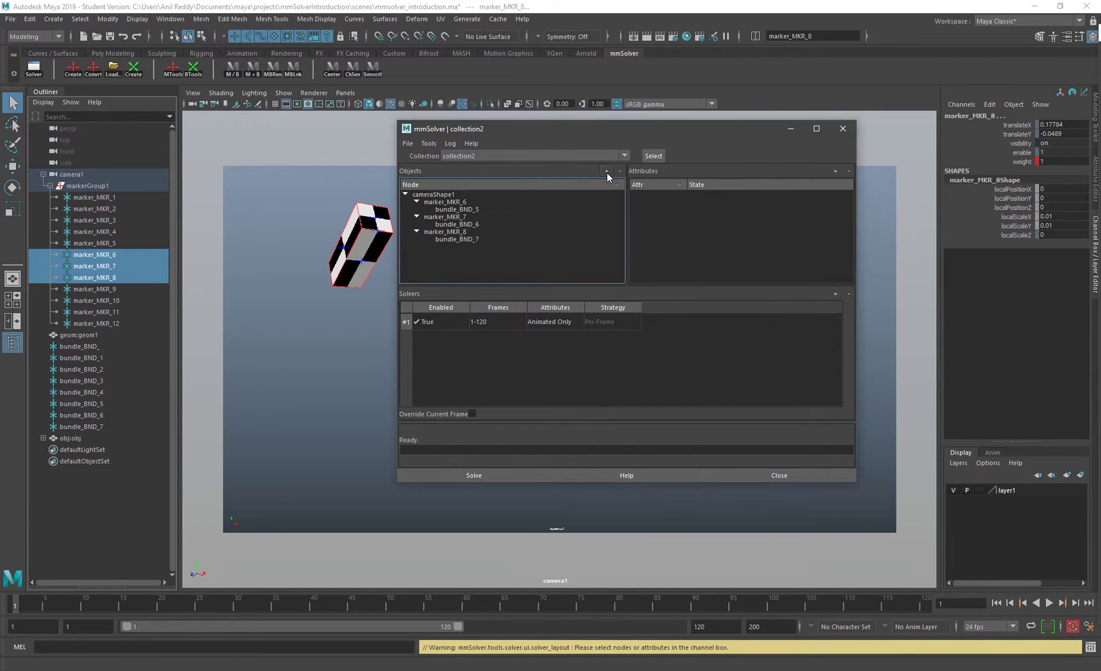
Step: Add camera1's rotateX, rotateY and rotateZ channels to the second collection's attributes
click(79, 176)
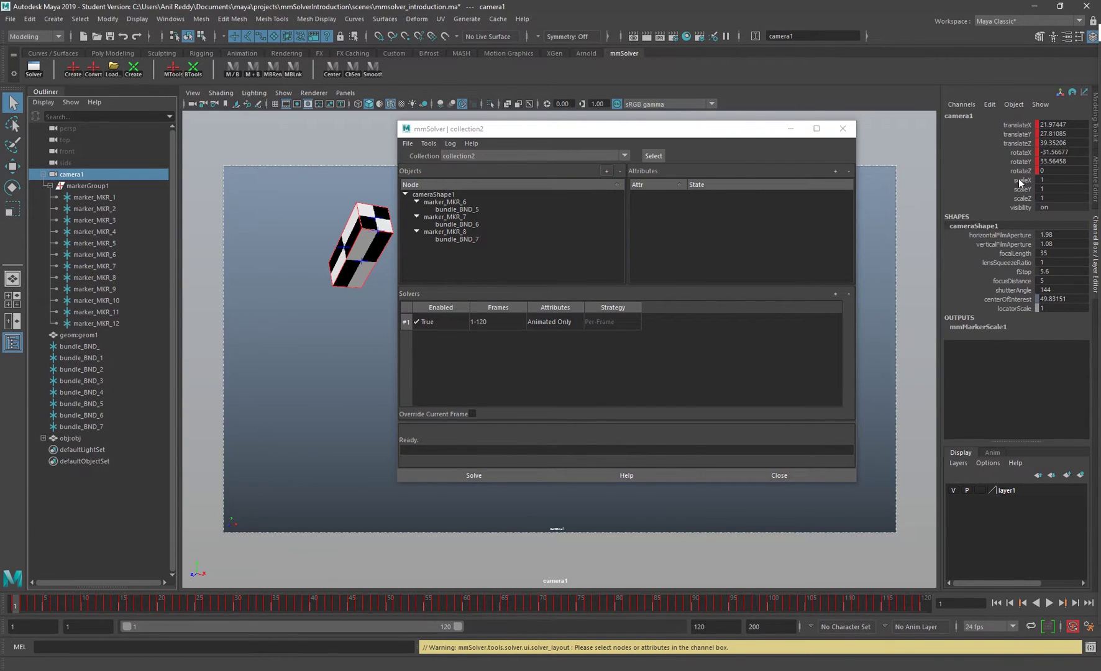
drag(1020, 154, 1018, 171)
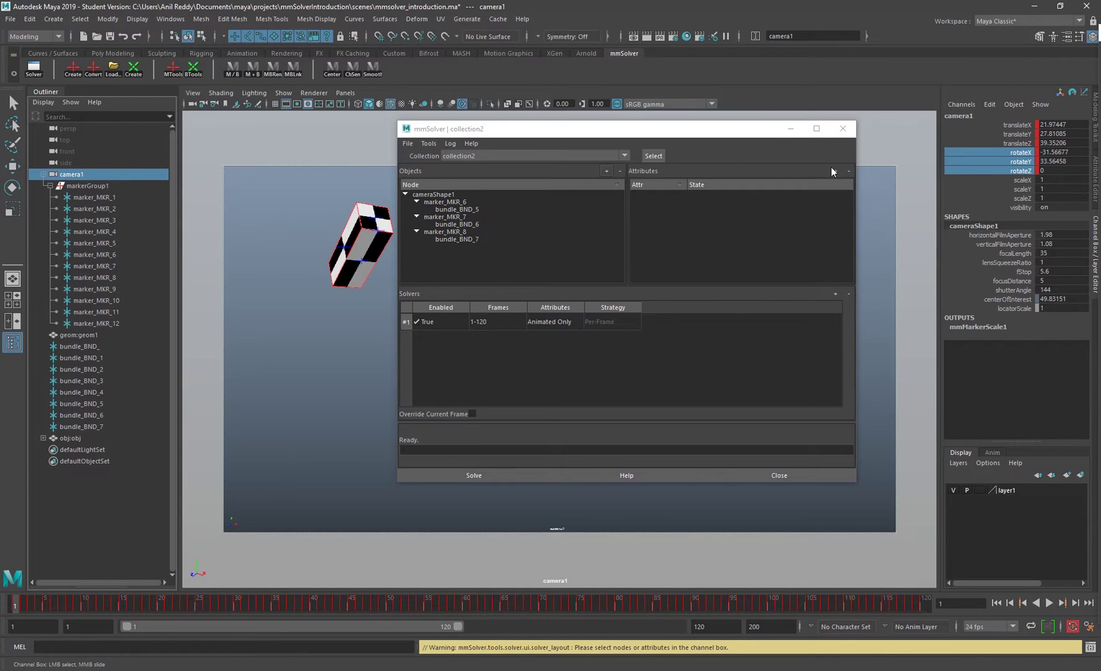
click(835, 172)
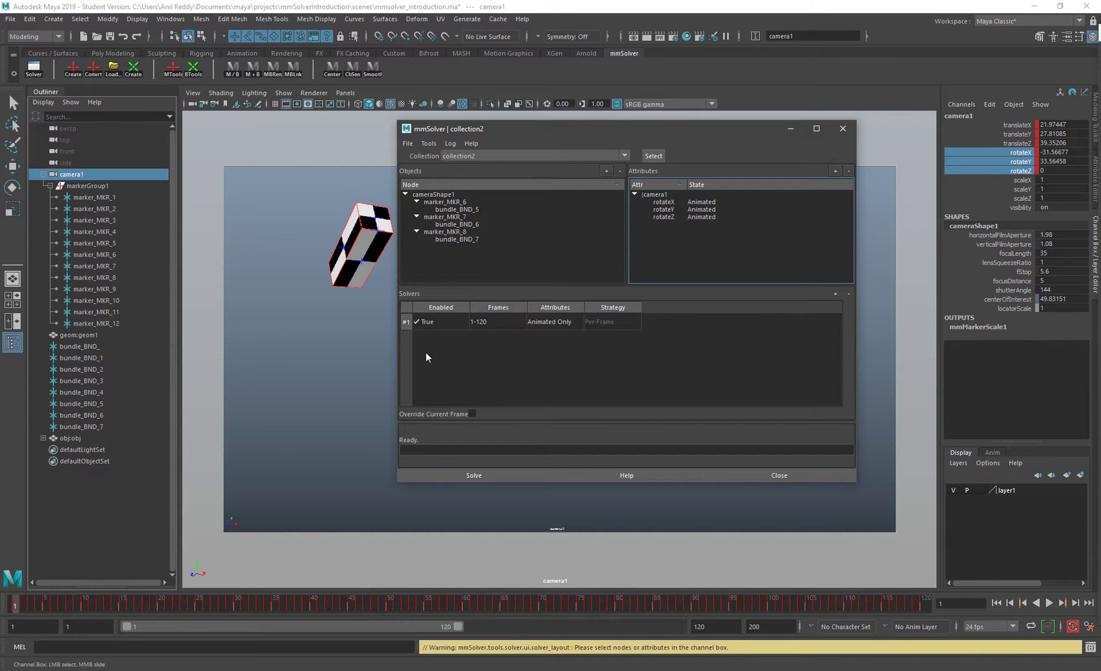
Step: Rename the current collection to cameraRotations
click(408, 143)
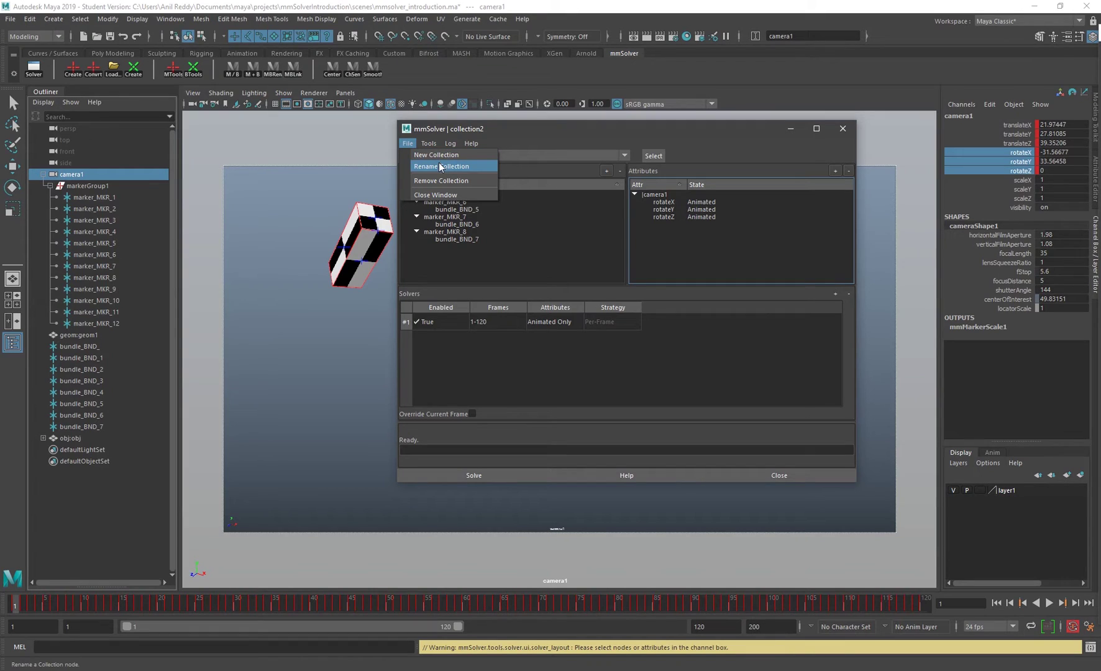
click(439, 166)
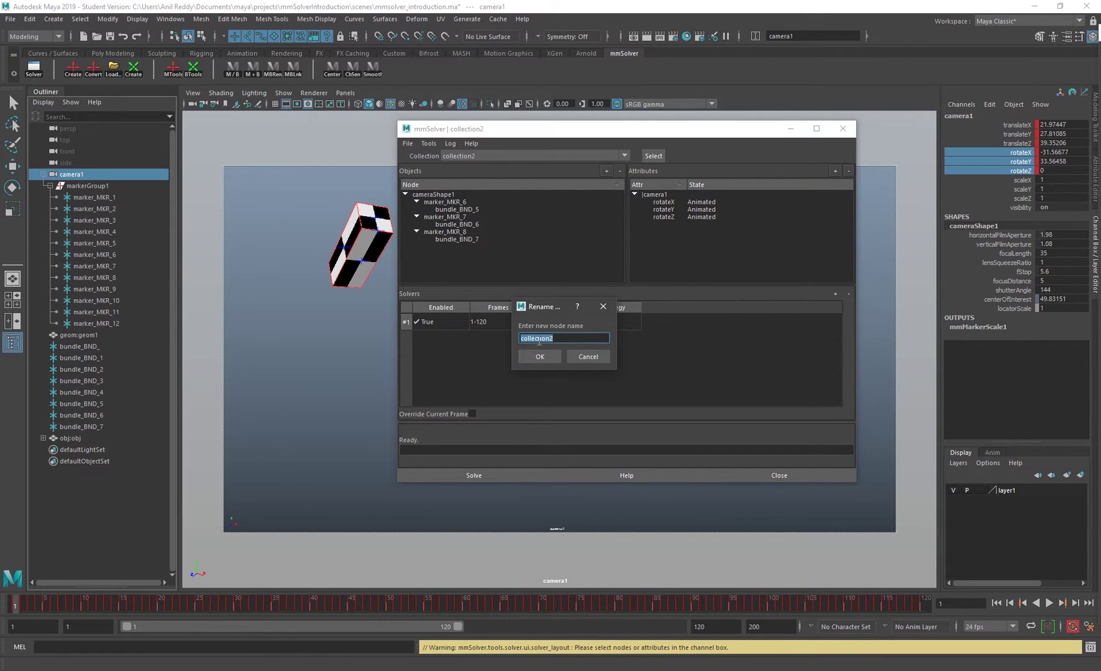
text(cameraRotations)
key(Return)
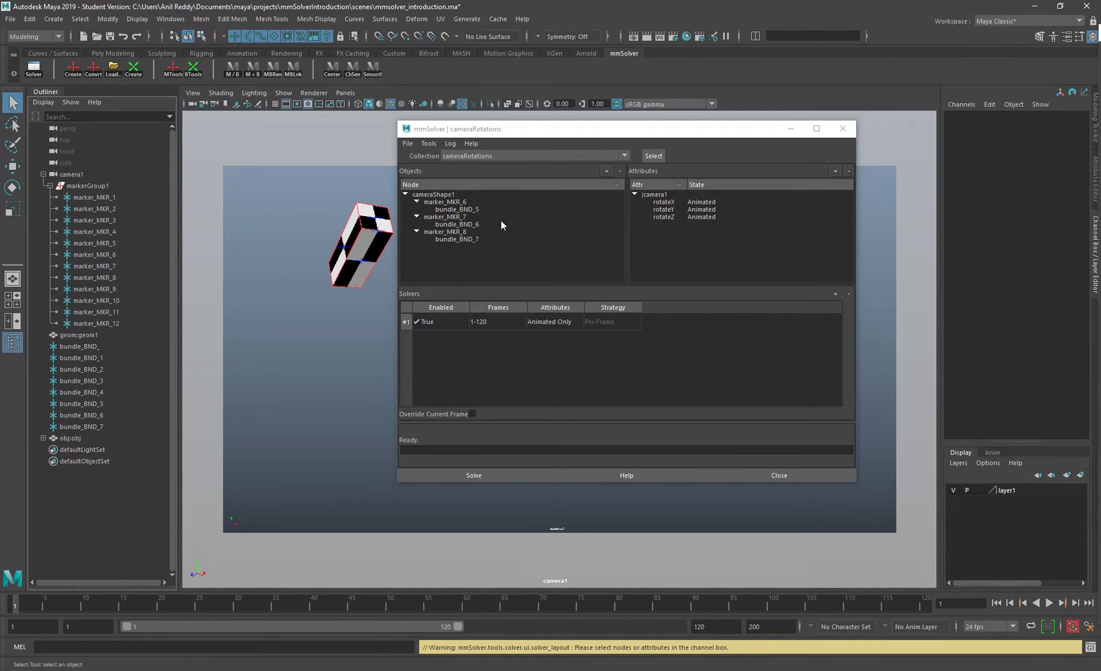
Step: Remove the cameraRotations collection and check the list of remaining collections
click(407, 144)
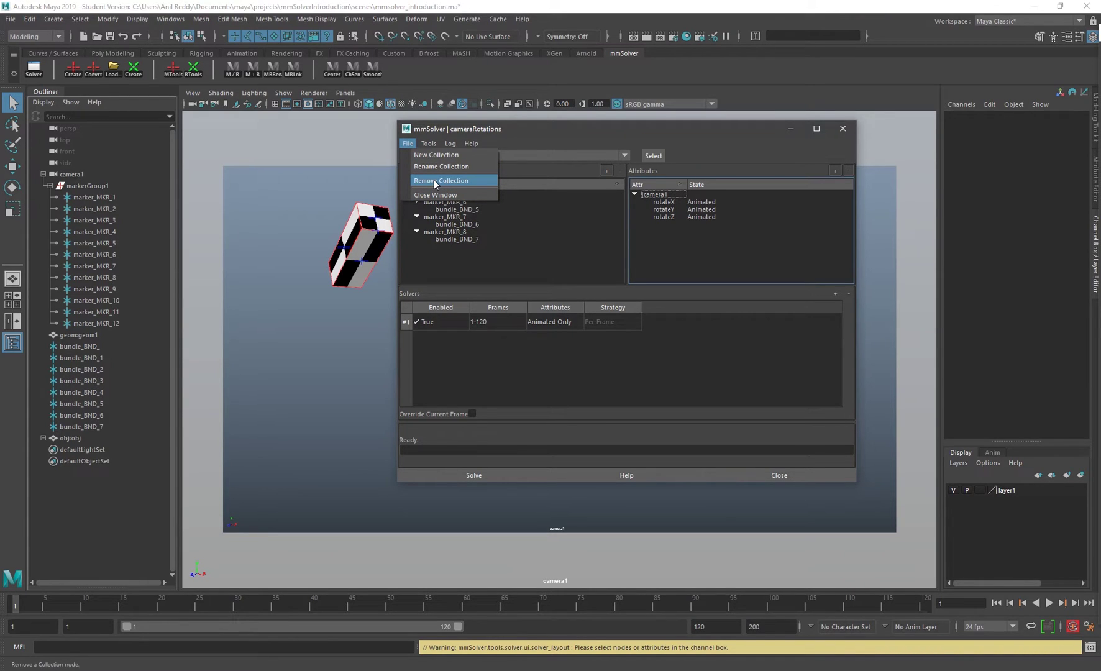
click(433, 179)
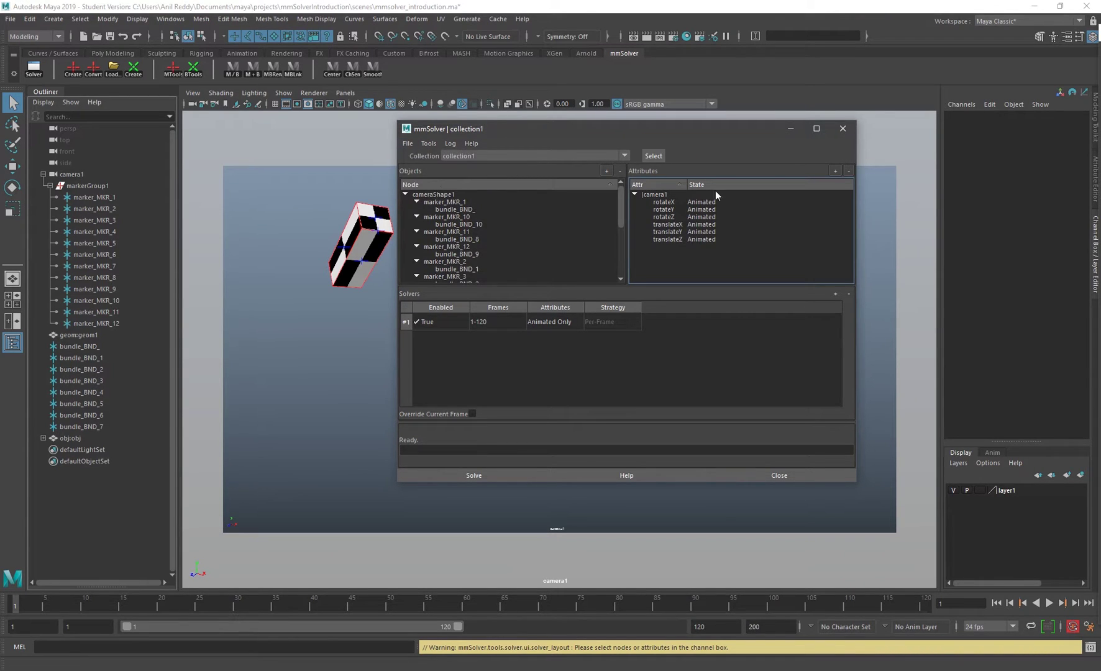
click(494, 156)
click(493, 154)
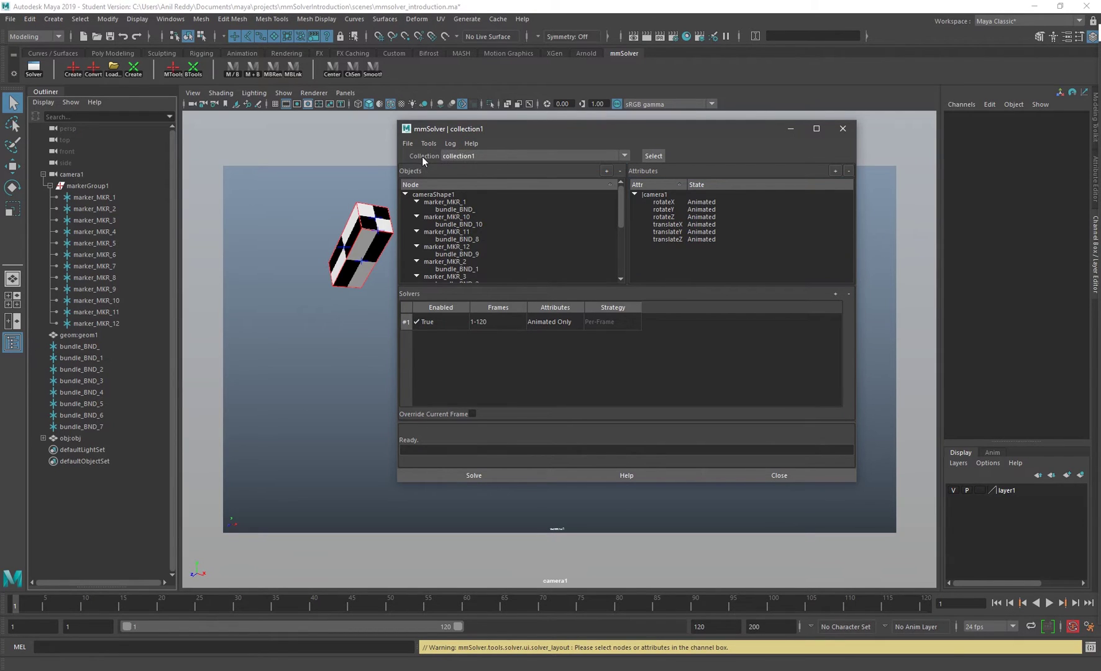
click(469, 156)
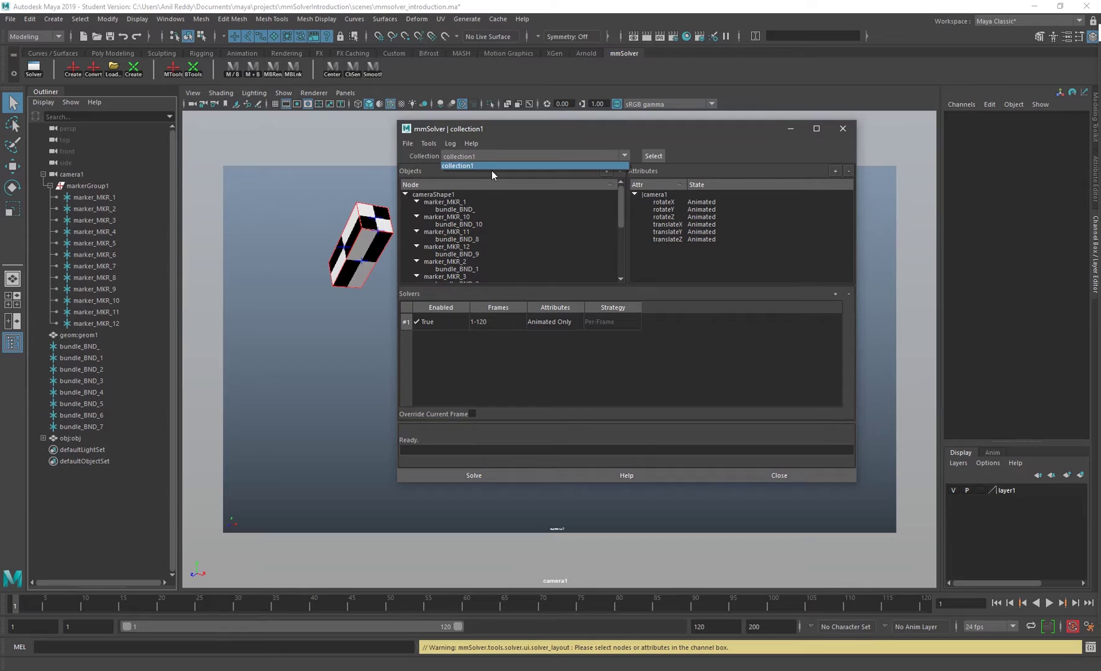
click(510, 155)
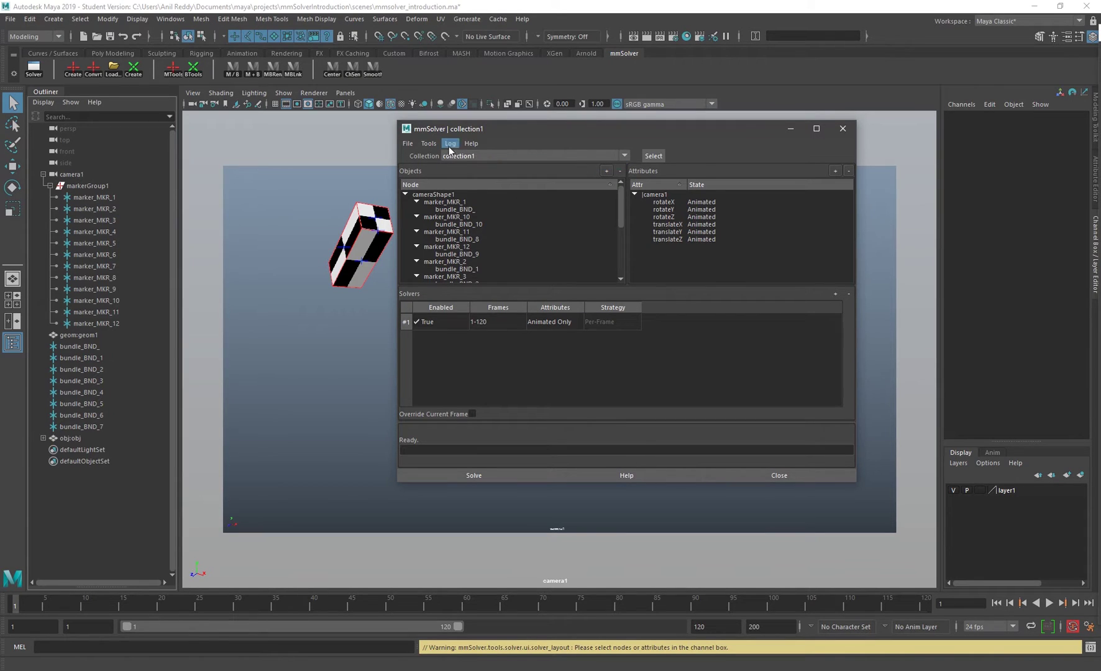
click(482, 154)
click(590, 164)
Step: Examine the solver window's marker and bundle tools, its log levels and its help documentation
click(429, 144)
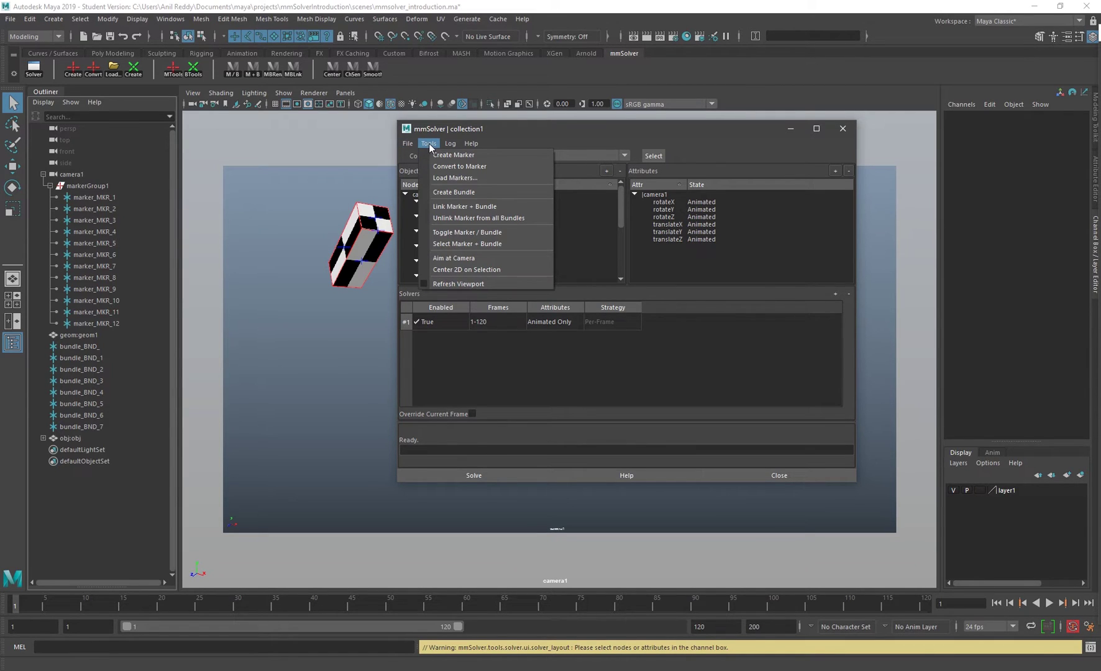
click(428, 143)
click(430, 144)
click(428, 143)
click(428, 143)
click(573, 127)
click(451, 144)
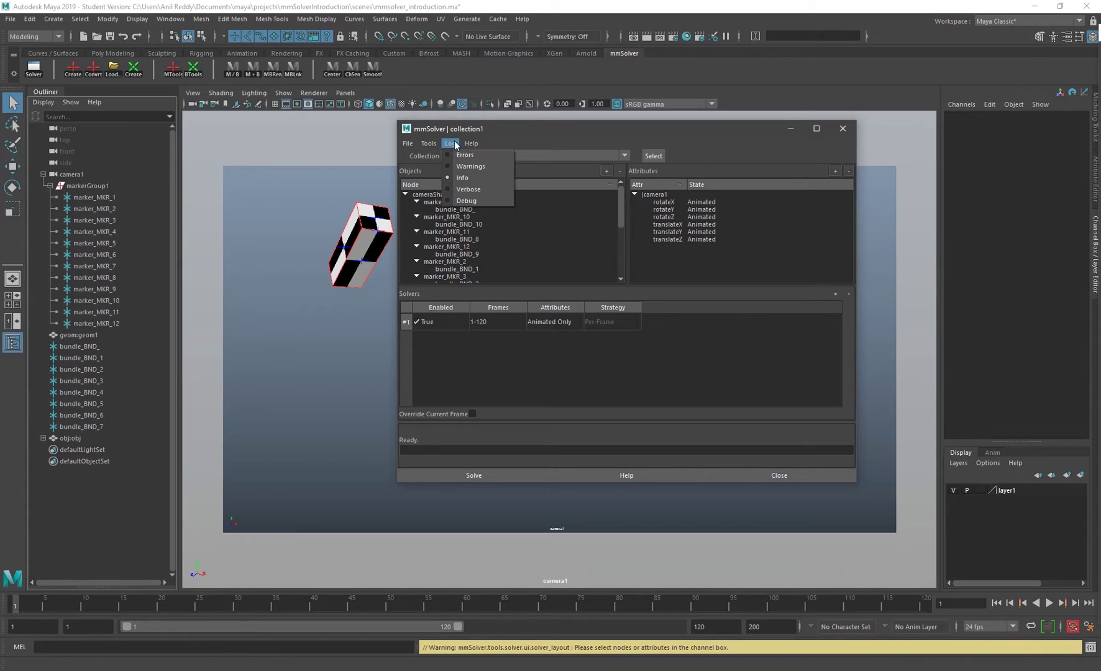
mouse_move(471, 143)
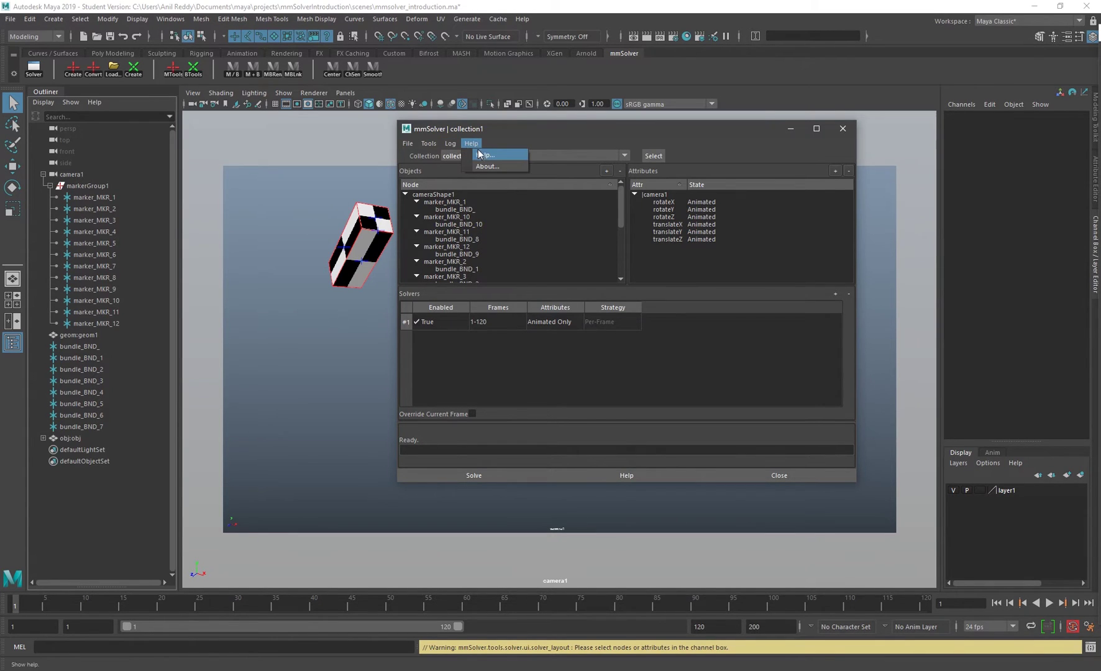
click(480, 155)
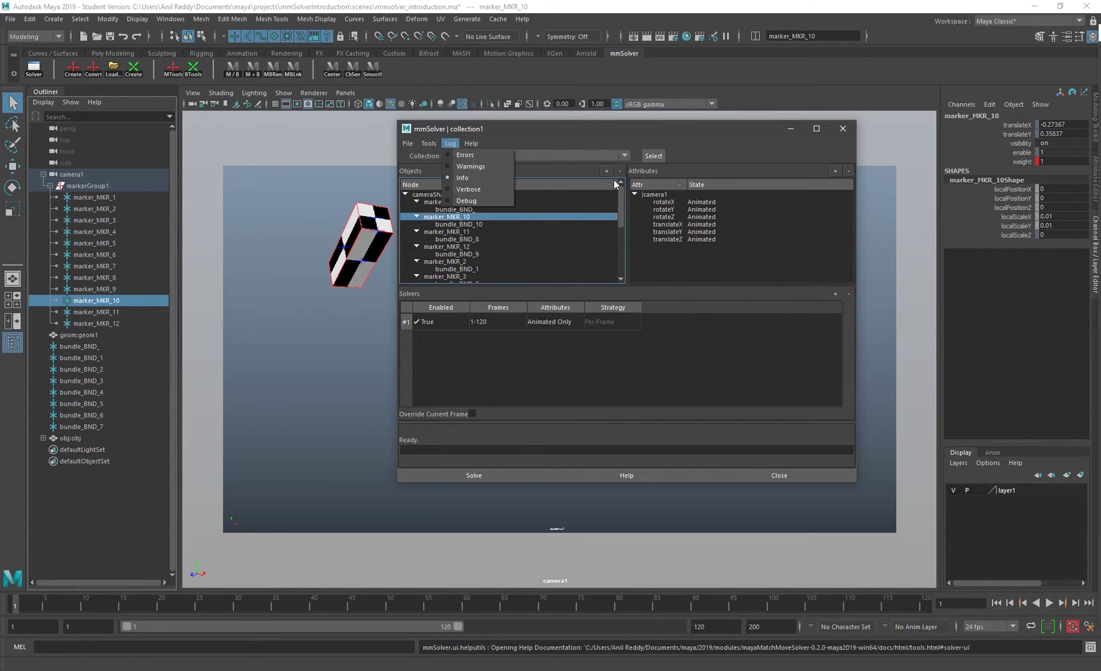
click(600, 130)
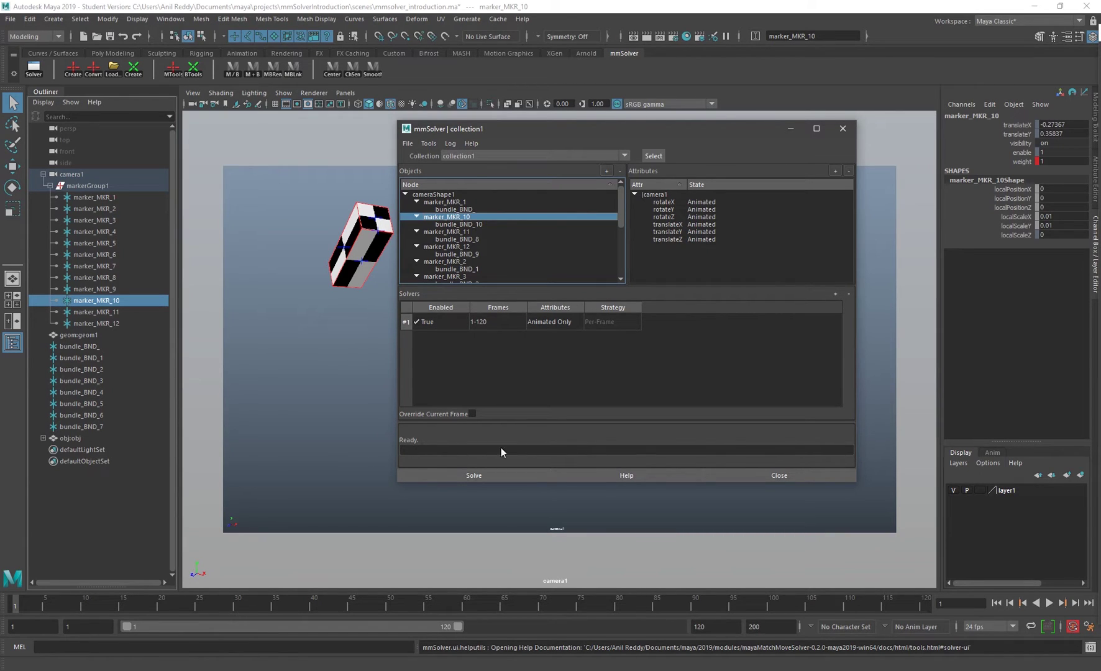
Step: Remove every marker and bundle from the objects of collection1
drag(566, 129, 557, 119)
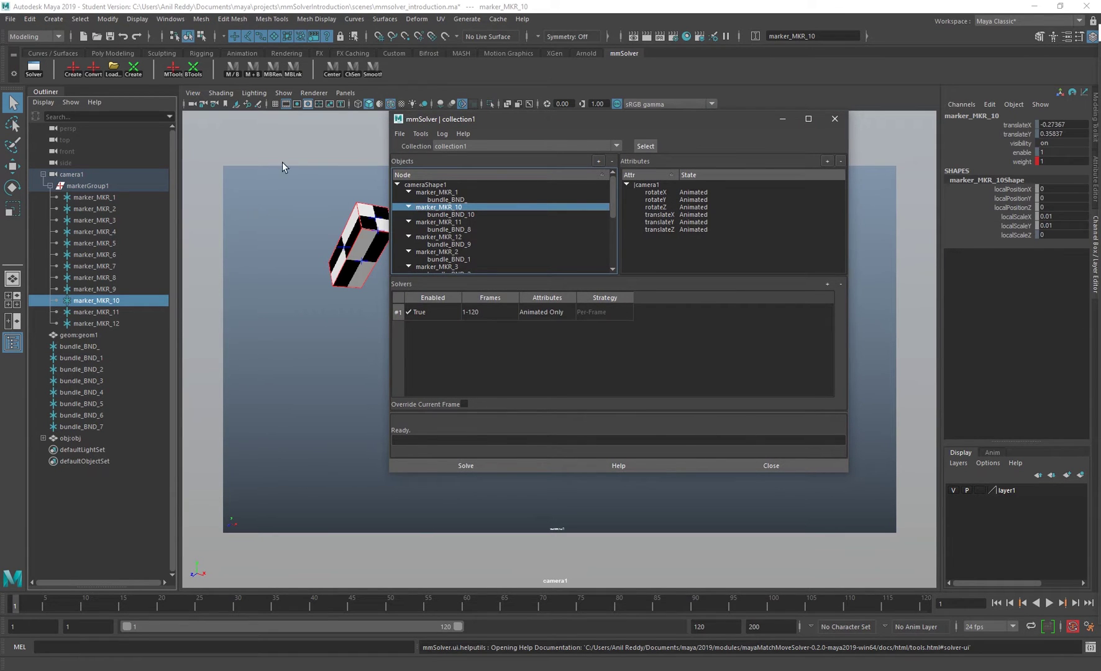
drag(561, 121, 529, 139)
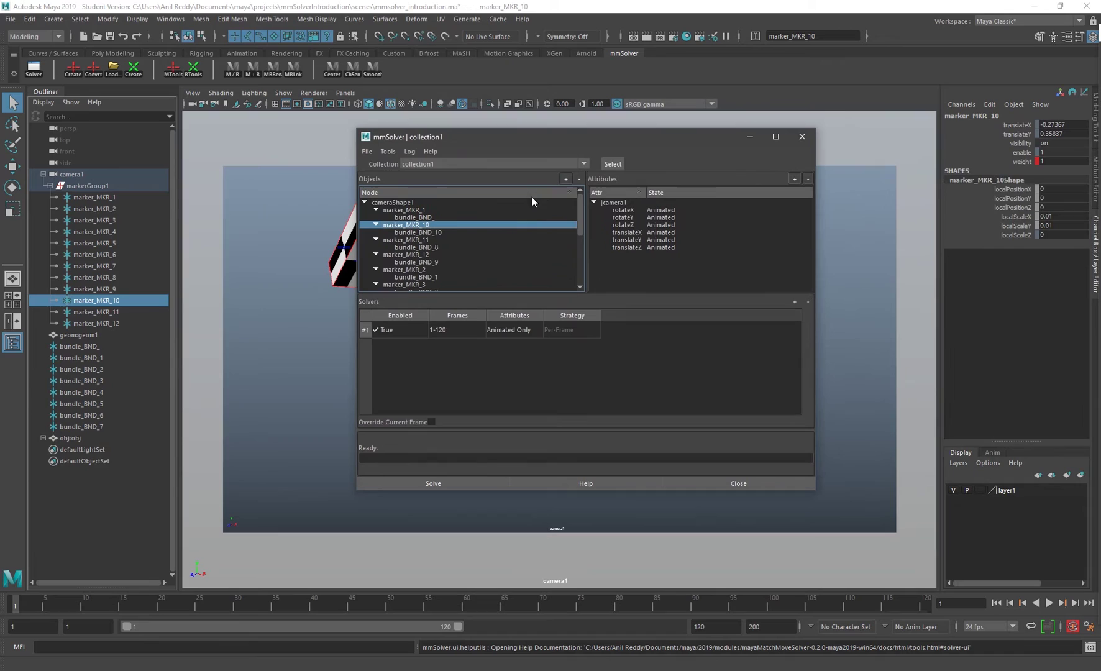
click(413, 203)
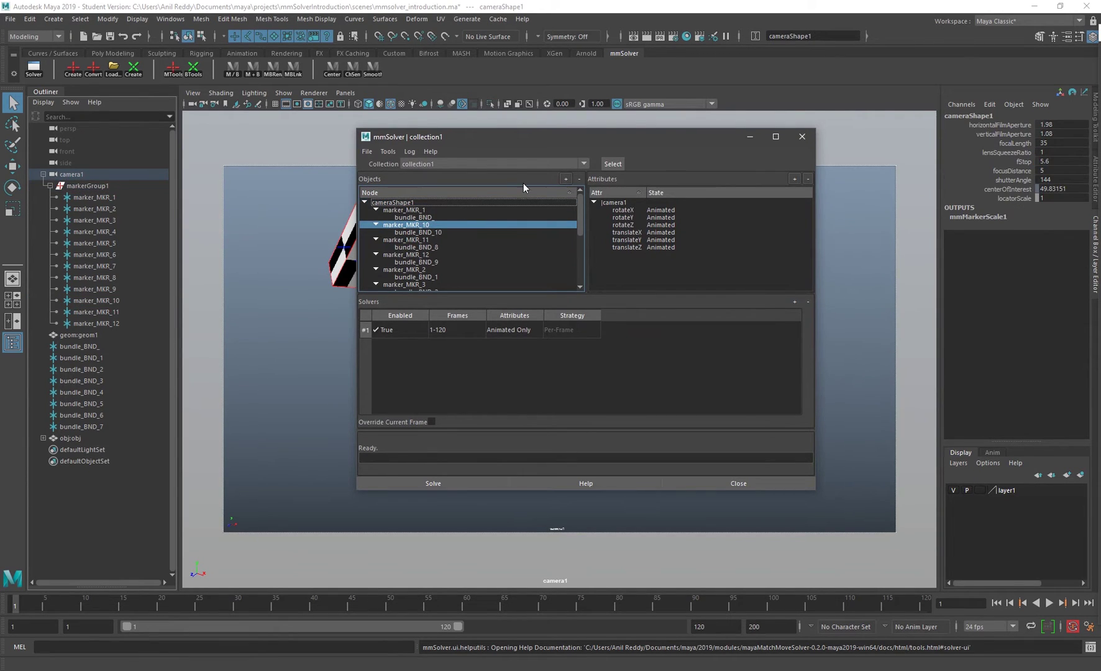
drag(422, 206, 445, 282)
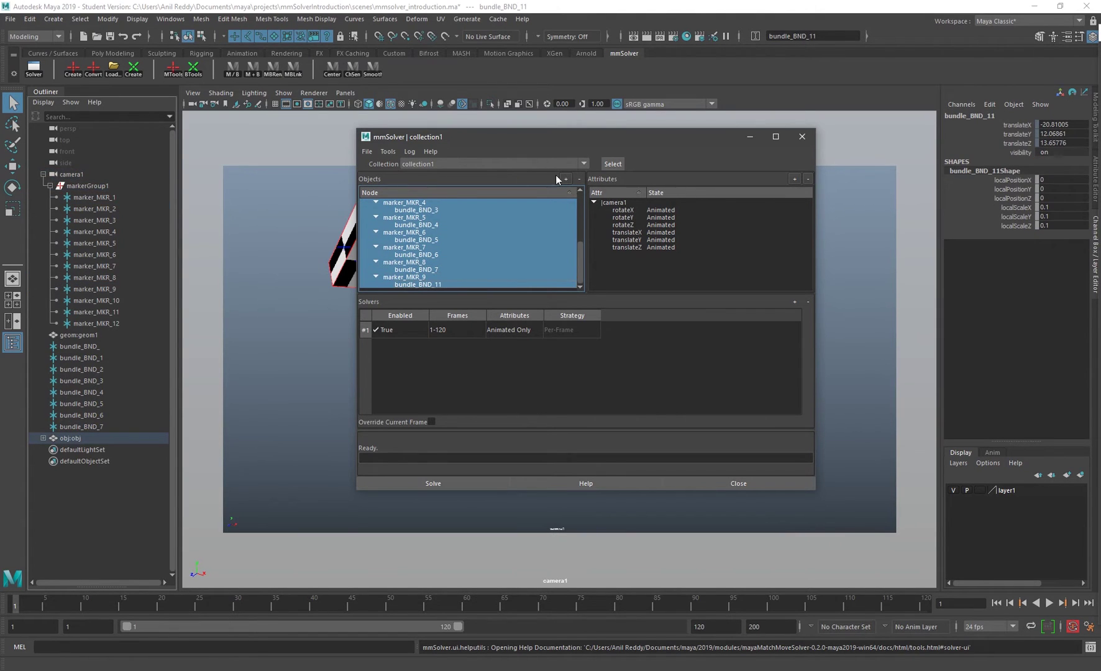
click(579, 178)
Step: Remove all of camera1's rotate and translate channels from the attributes of collection1
drag(632, 212, 628, 260)
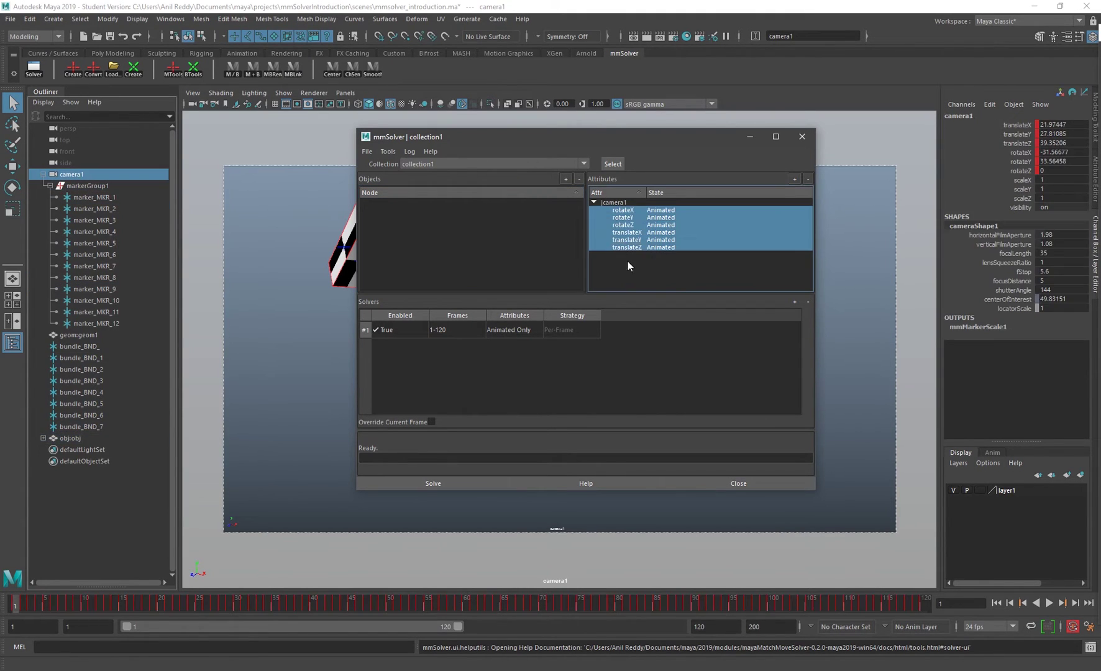
click(579, 179)
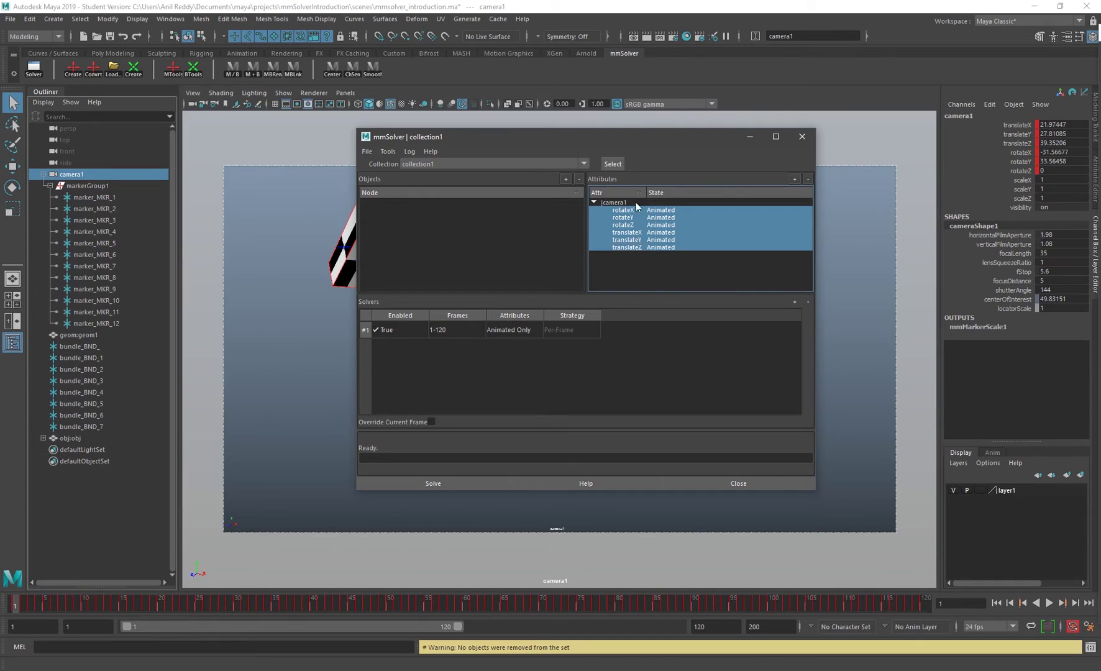
click(808, 178)
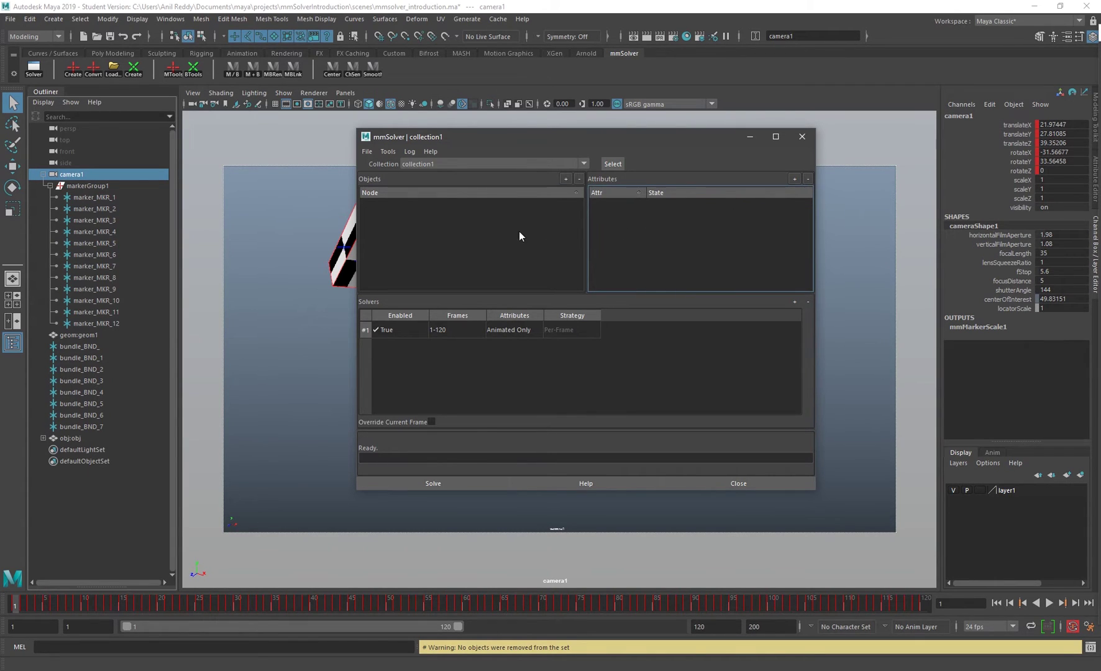
Step: Minimize the solver window, play back camera1's animation and return to the first frame
drag(451, 138, 595, 118)
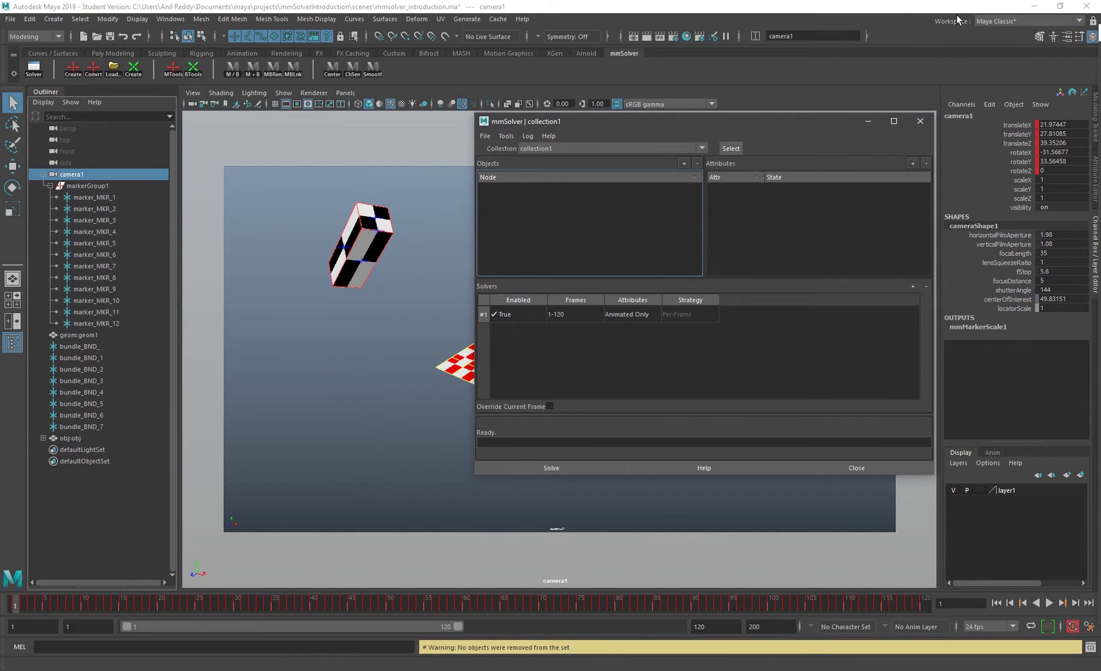
click(868, 122)
key(alt+v)
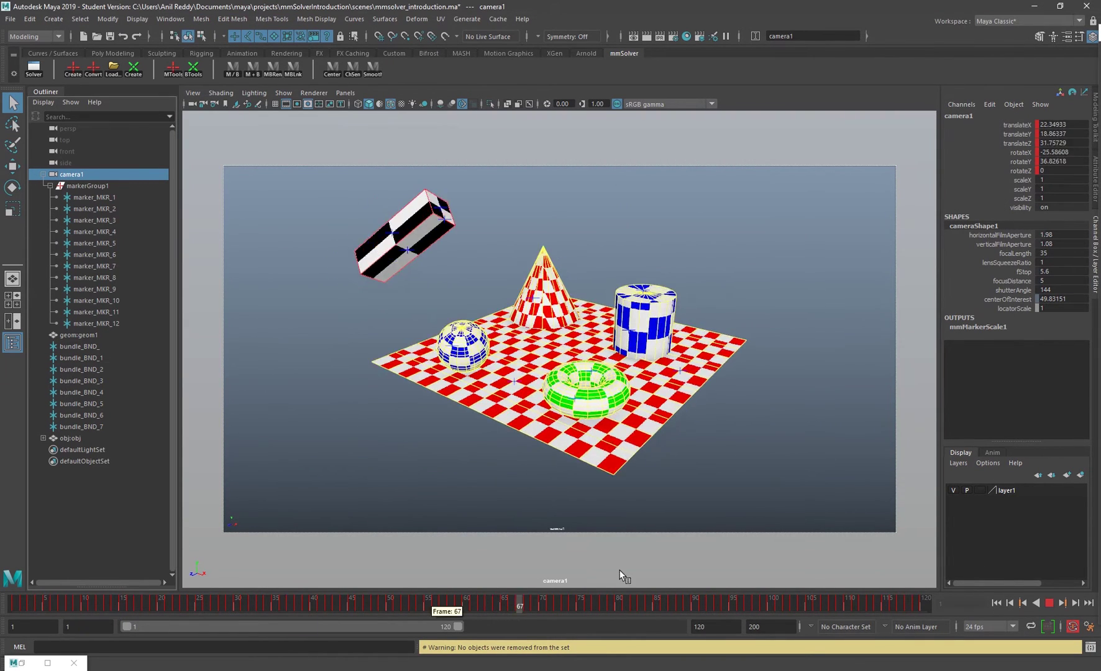
key(alt+v)
key(alt+shift+v)
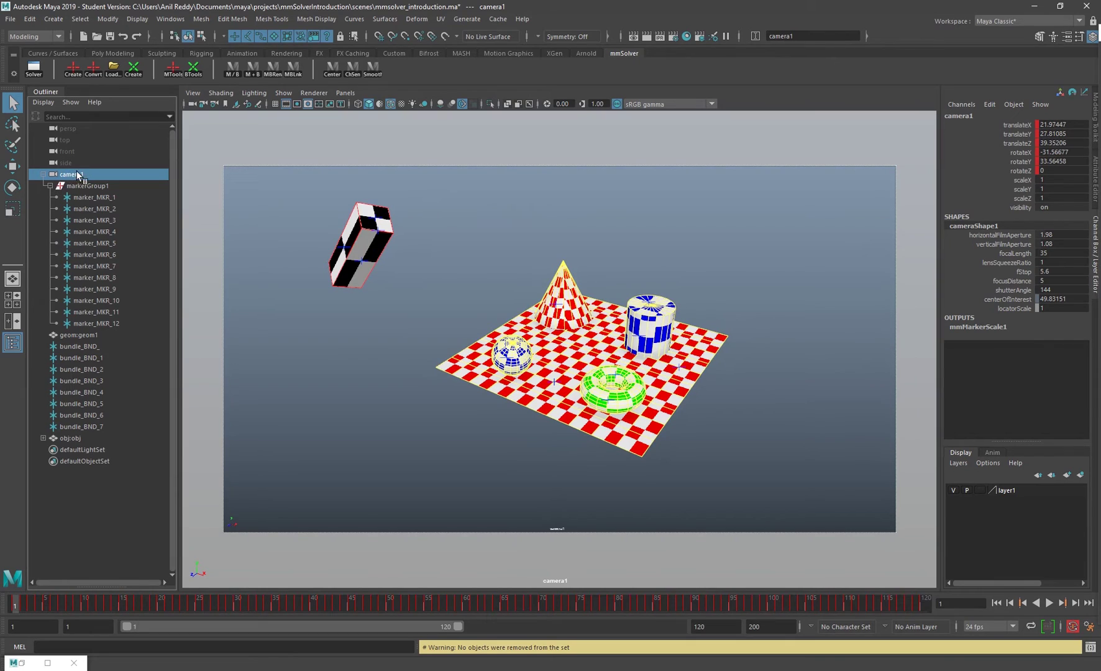
Step: Remove the existing animation from camera1's translateX, translateY, translateZ, rotateX, rotateY and rotateZ channels
drag(1009, 124, 1017, 169)
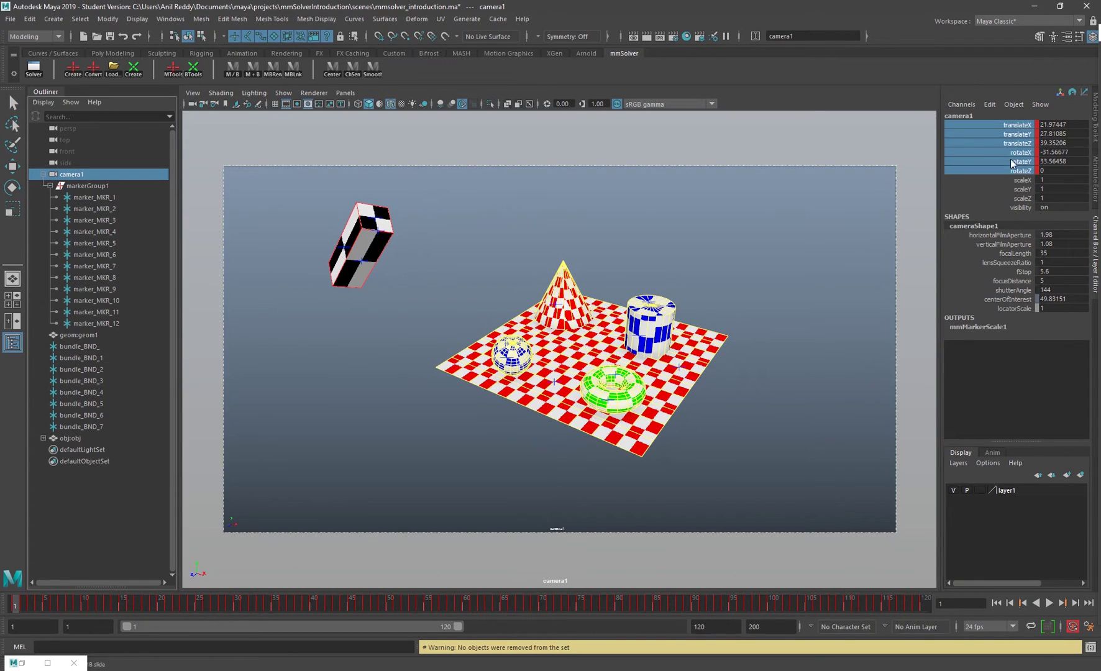
right_click(1017, 164)
click(1023, 377)
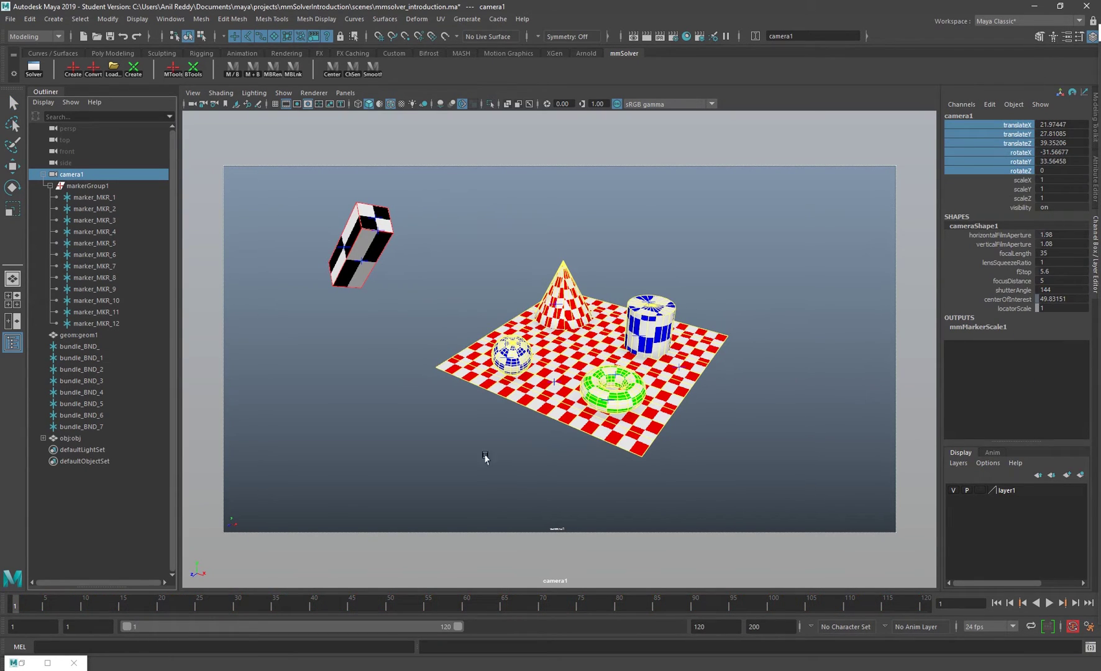
Step: Key camera1's translate and rotate channels at frame 1, then play back the shot to check it
right_click(985, 128)
click(1000, 148)
key(alt+v)
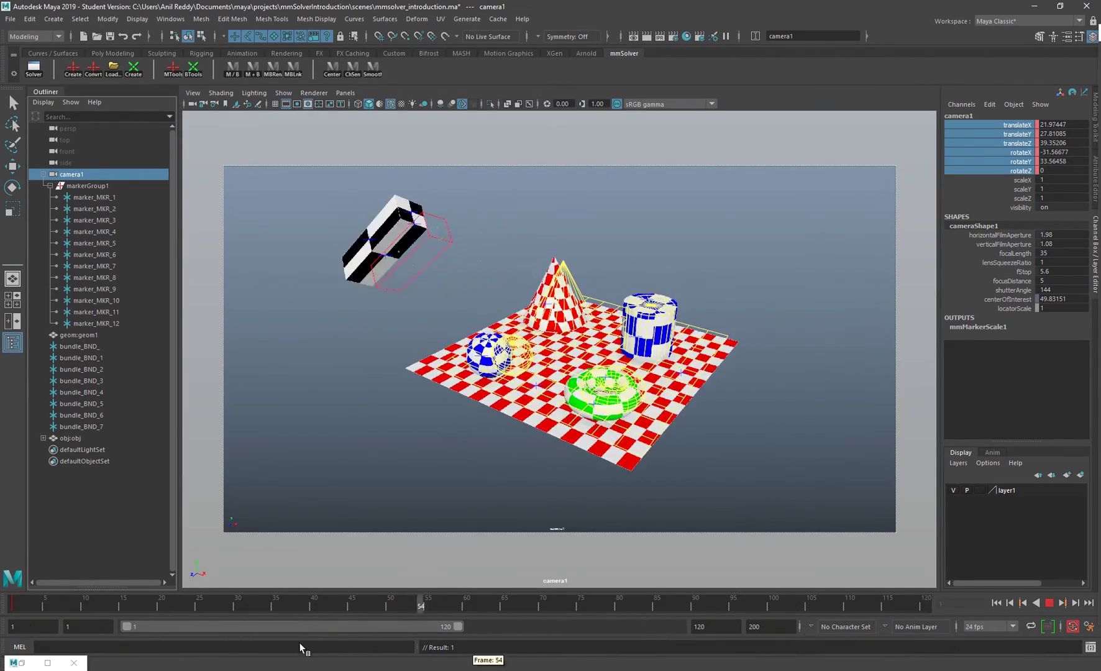
mouse_move(81, 594)
mouse_down()
mouse_move(227, 582)
mouse_move(15, 589)
mouse_up()
Step: Inspect marker_MKR_1 in a zoomed 2D pan/zoom view of camera1 during playback, then restore the full camera view
click(145, 197)
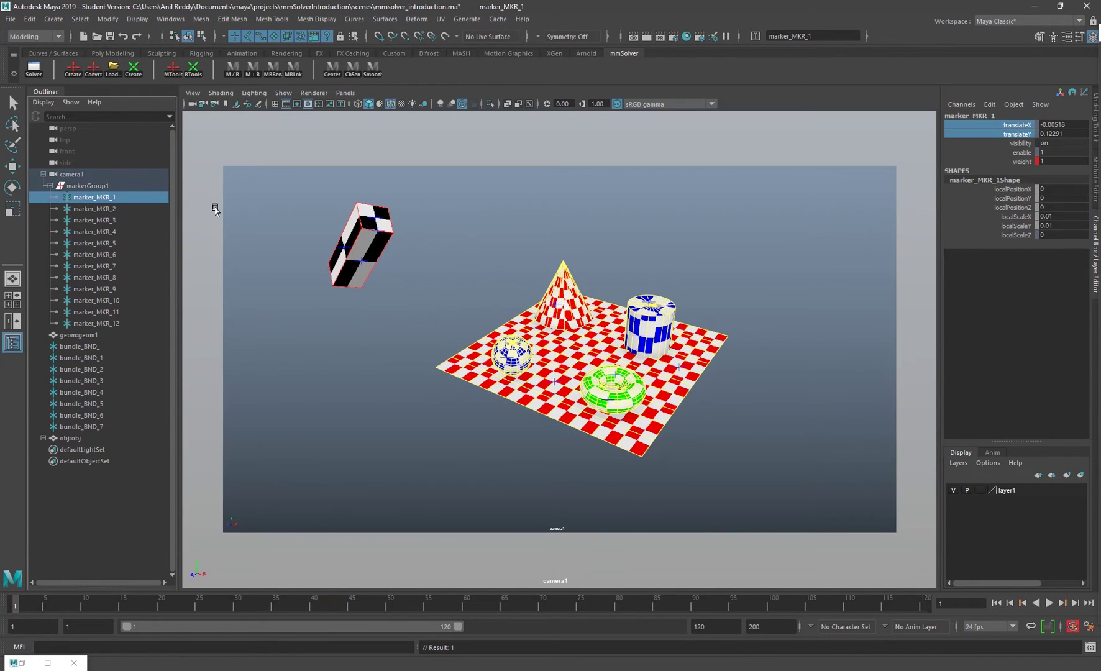
click(798, 104)
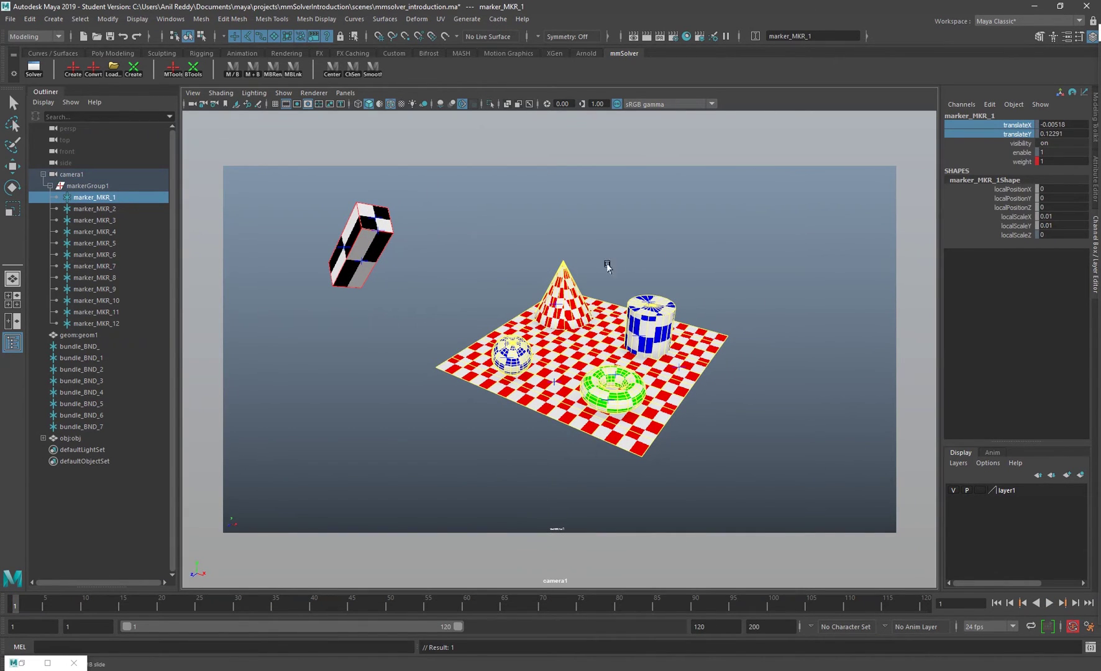
drag(607, 266, 654, 349)
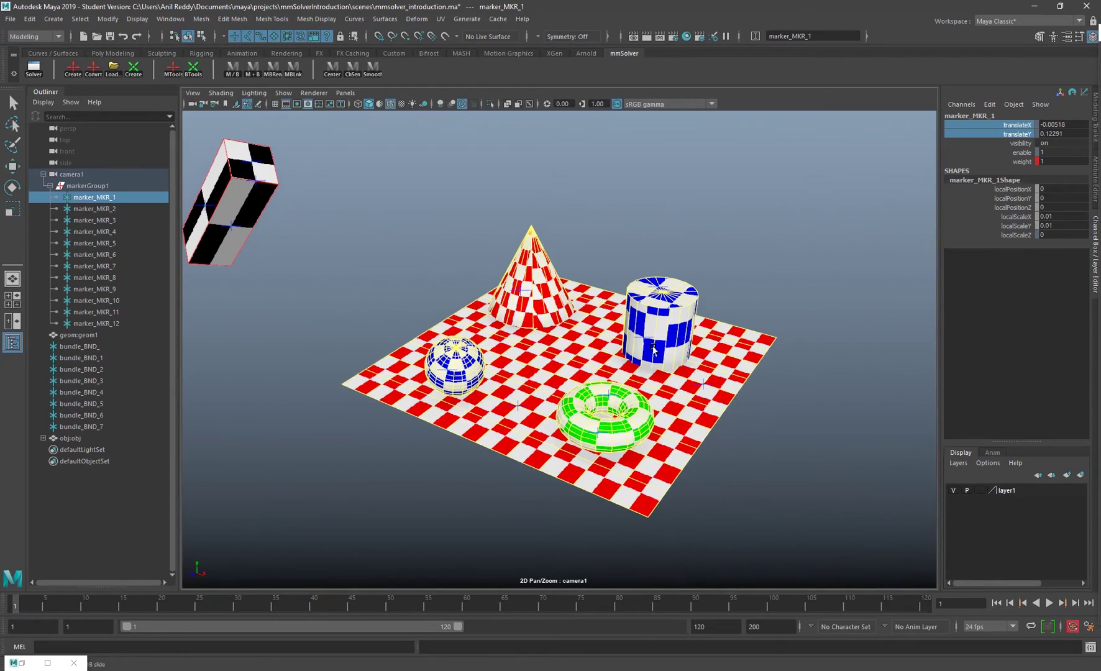
key(w)
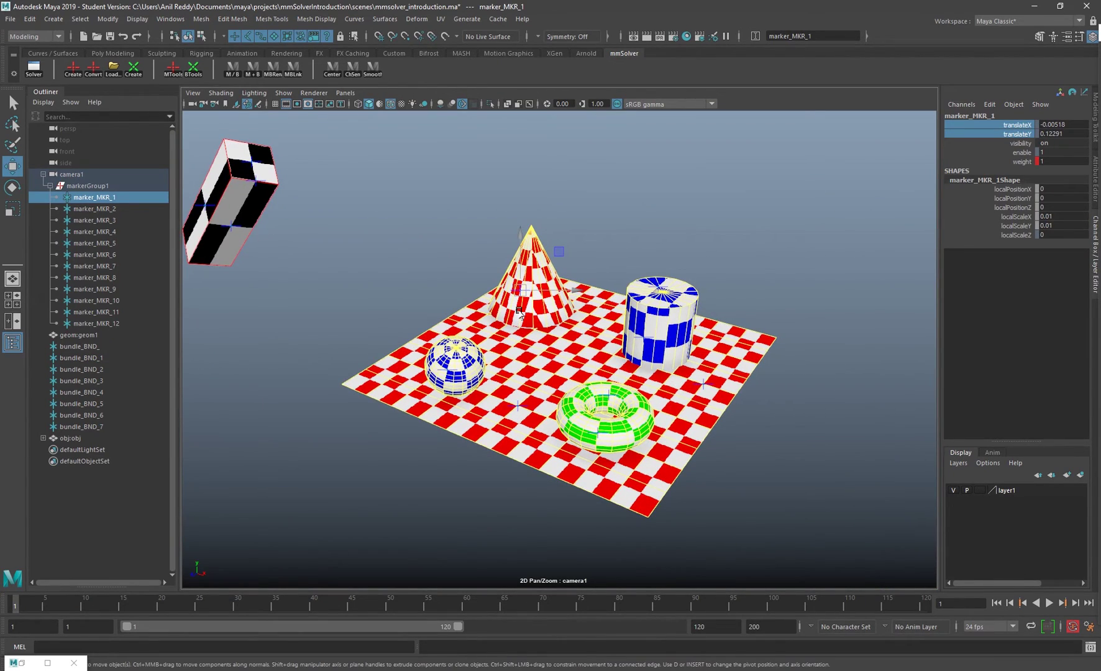
drag(520, 313, 204, 430)
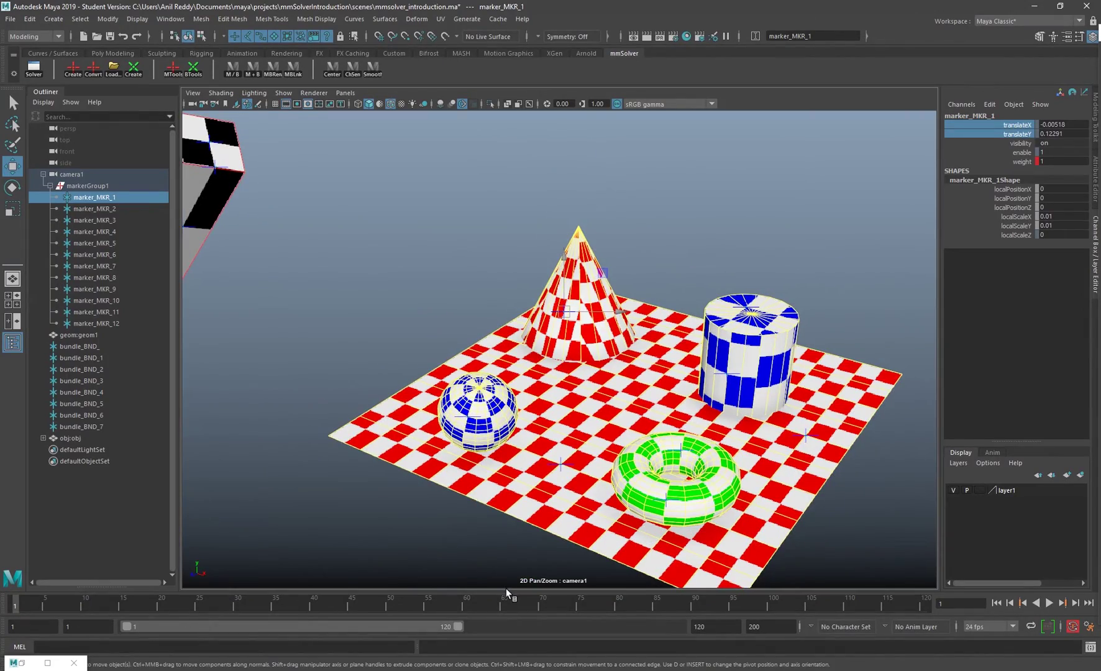
drag(507, 593, 127, 552)
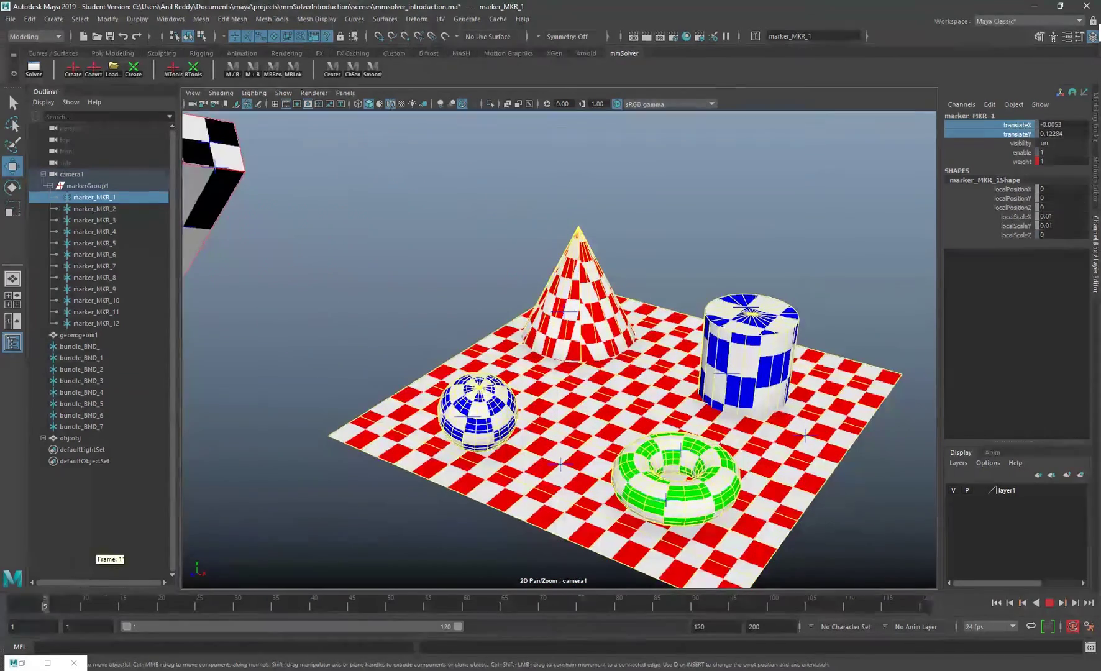
key(backslash)
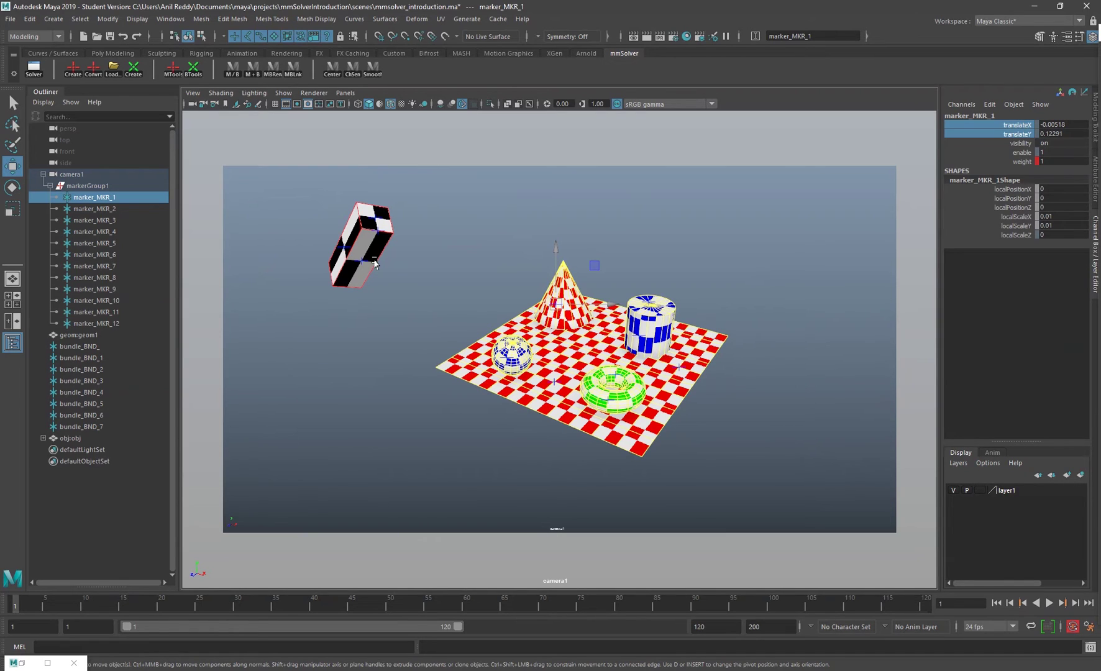
Step: Restore the solver window and add marker_MKR_1 through marker_MKR_8 to the objects of collection1
click(497, 231)
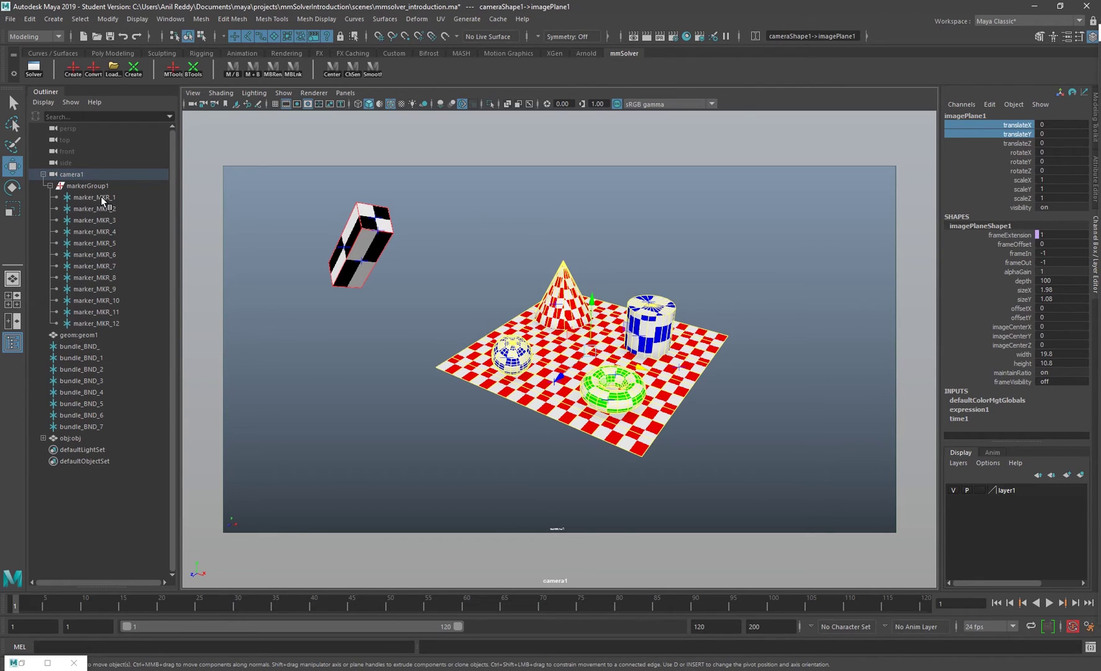
drag(100, 197, 118, 275)
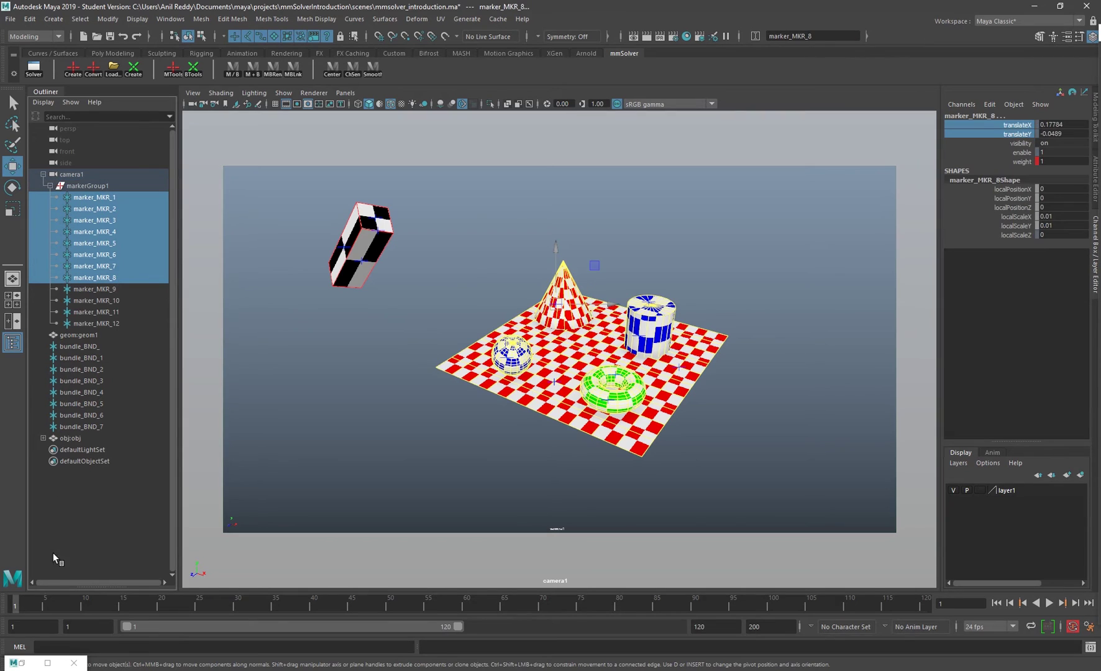
click(26, 667)
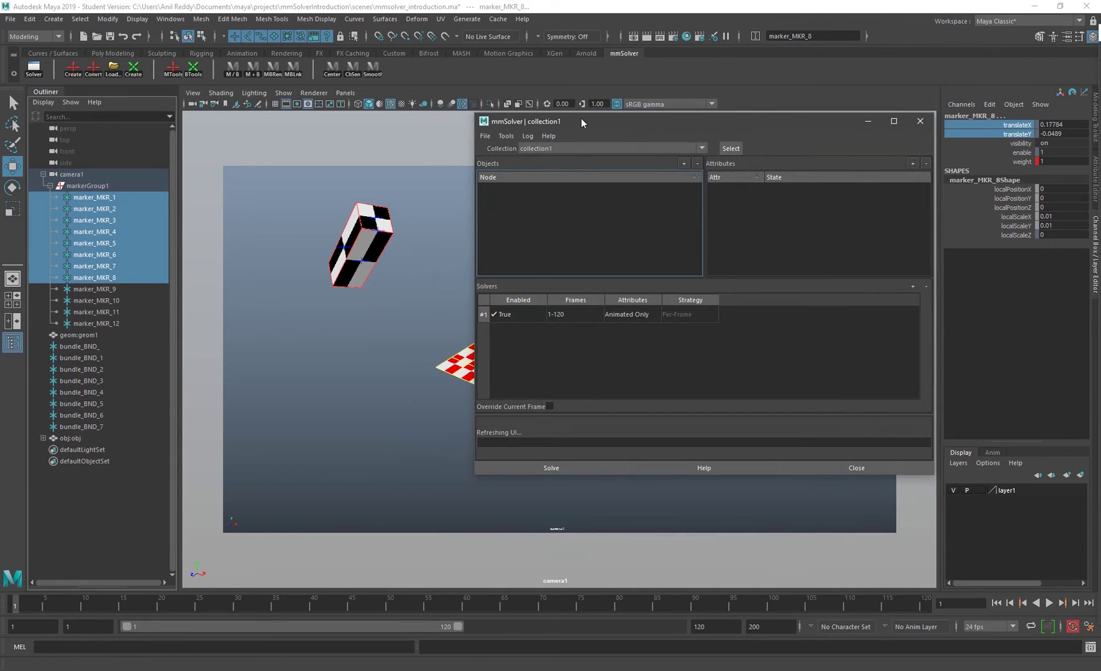
drag(581, 122, 591, 189)
shift+drag(123, 208, 128, 276)
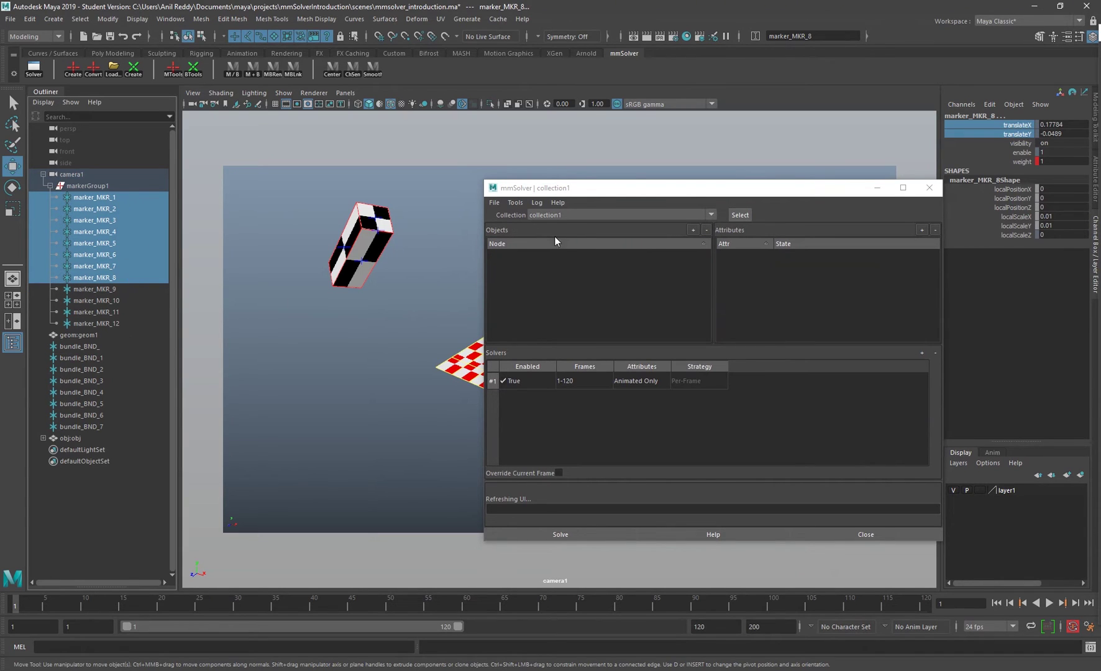
click(694, 228)
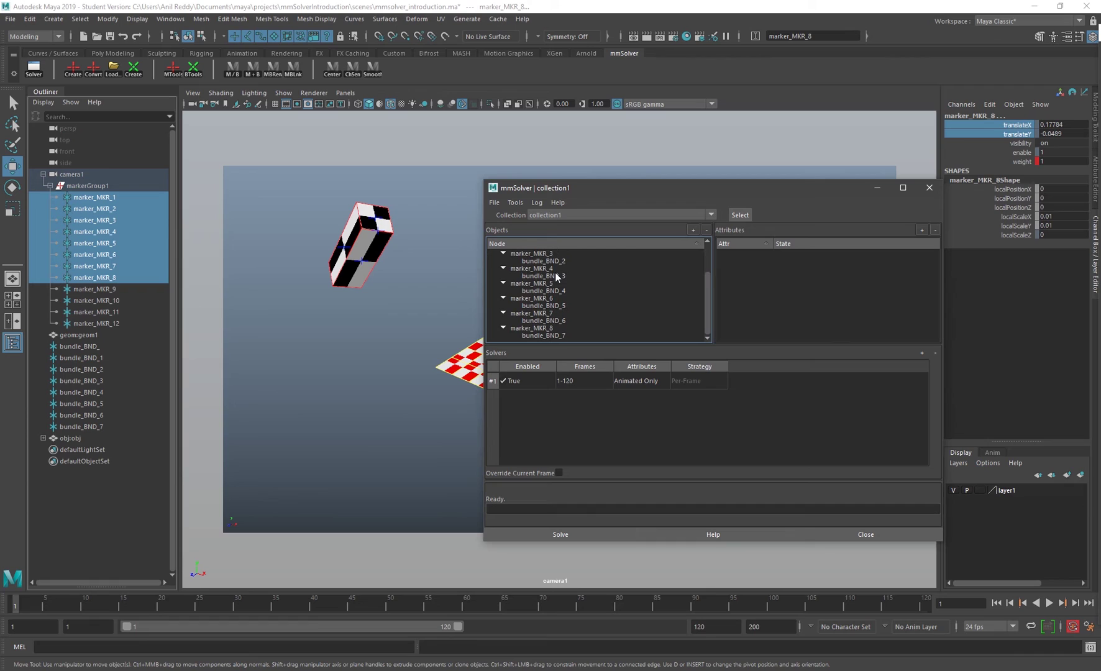
scroll(548, 270, up, 2)
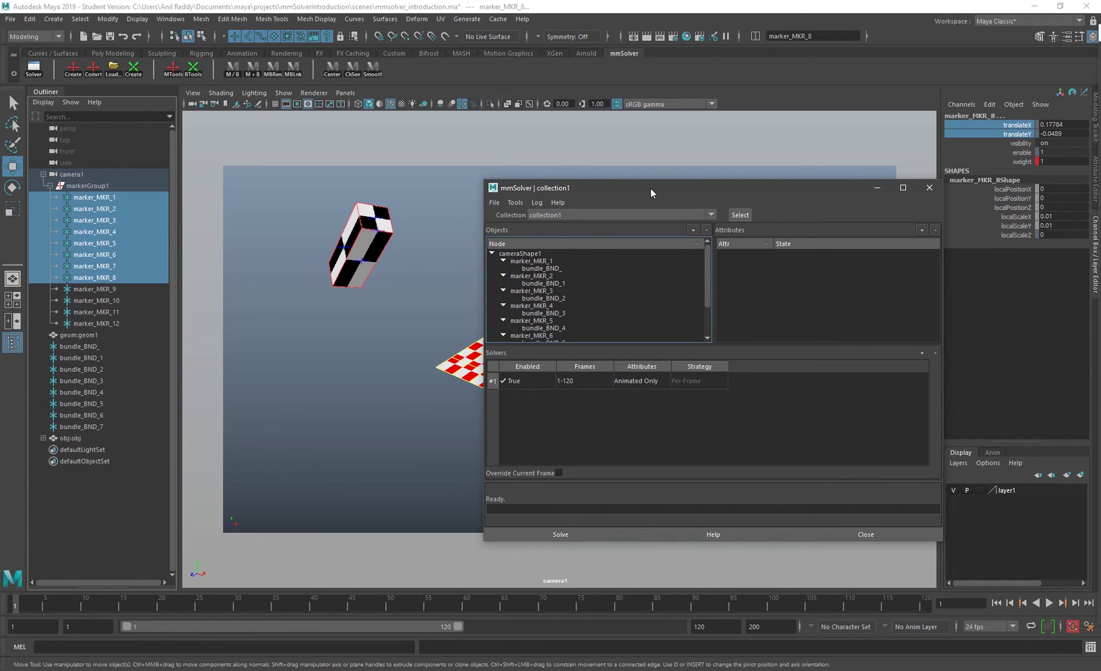
drag(650, 189, 479, 210)
click(76, 177)
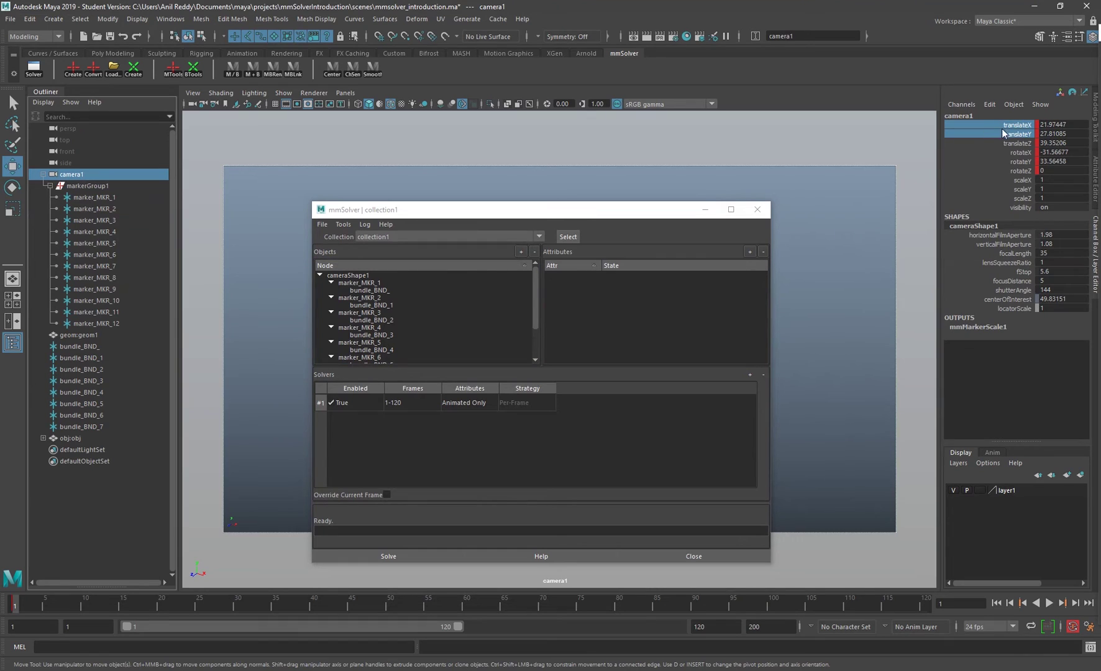
drag(1001, 128, 1013, 171)
click(750, 252)
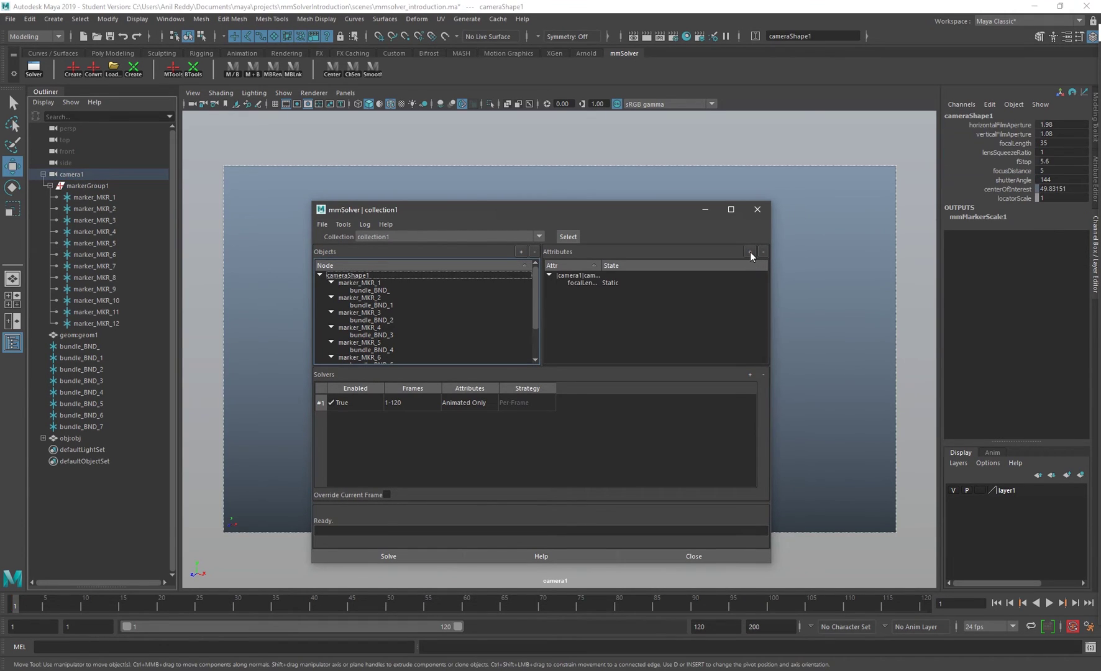
click(584, 282)
click(763, 251)
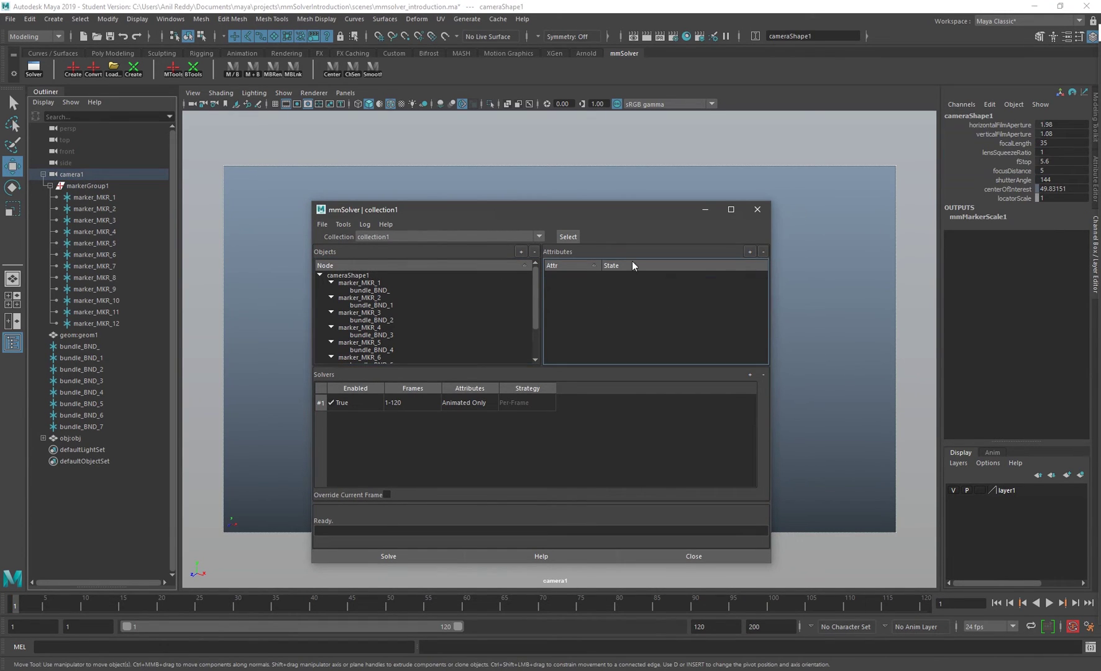
Step: Add camera1's translateX, translateY, translateZ, rotateX, rotateY and rotateZ to collection1's attributes and collapse the cameraShape1 object tree
click(113, 174)
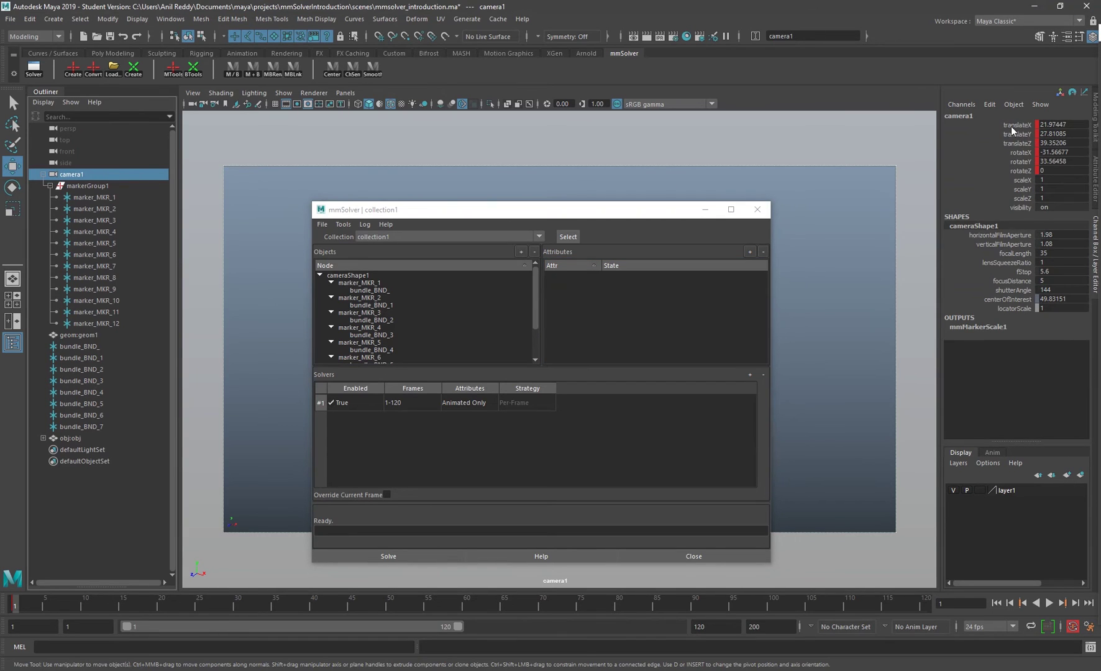
drag(1011, 126, 1014, 169)
click(749, 251)
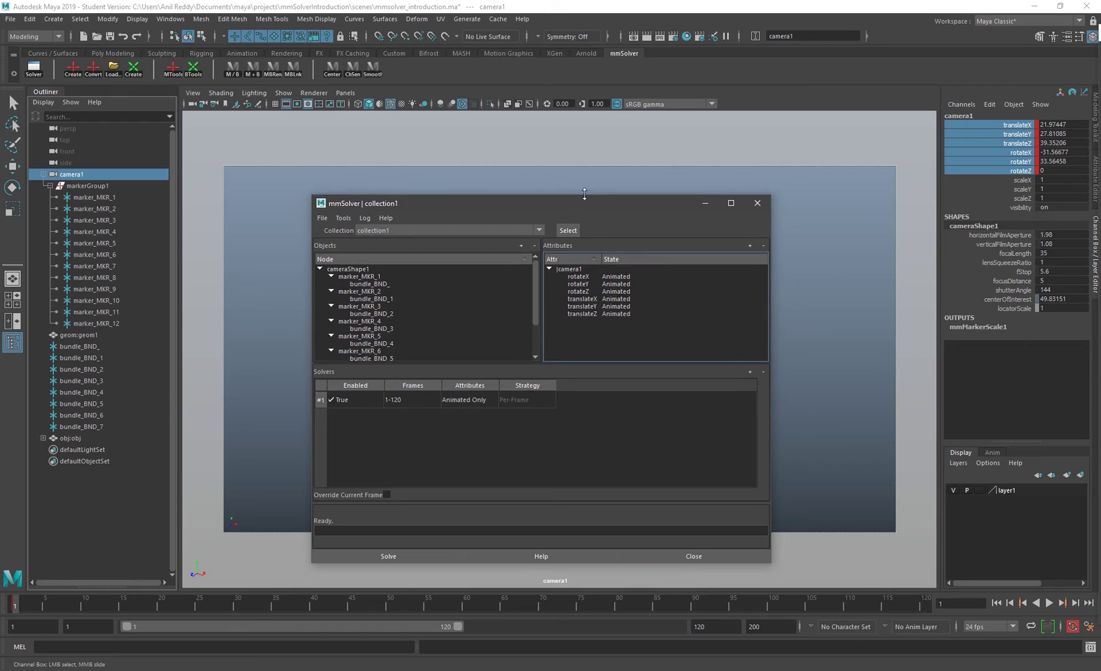
drag(588, 212, 887, 152)
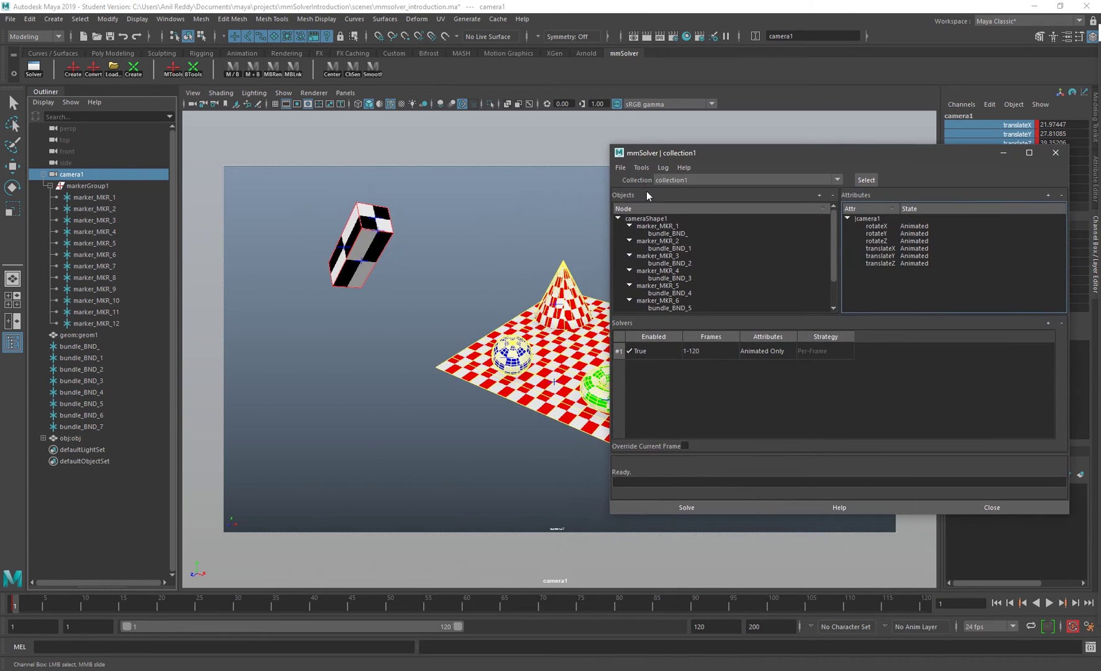
click(618, 217)
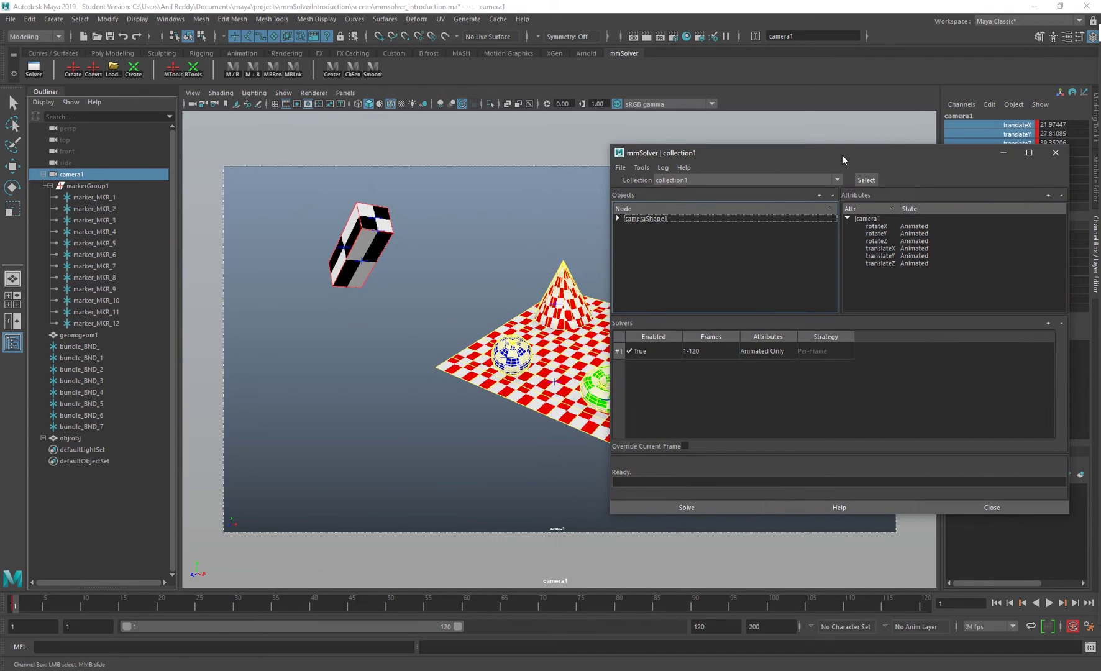
drag(842, 155, 547, 142)
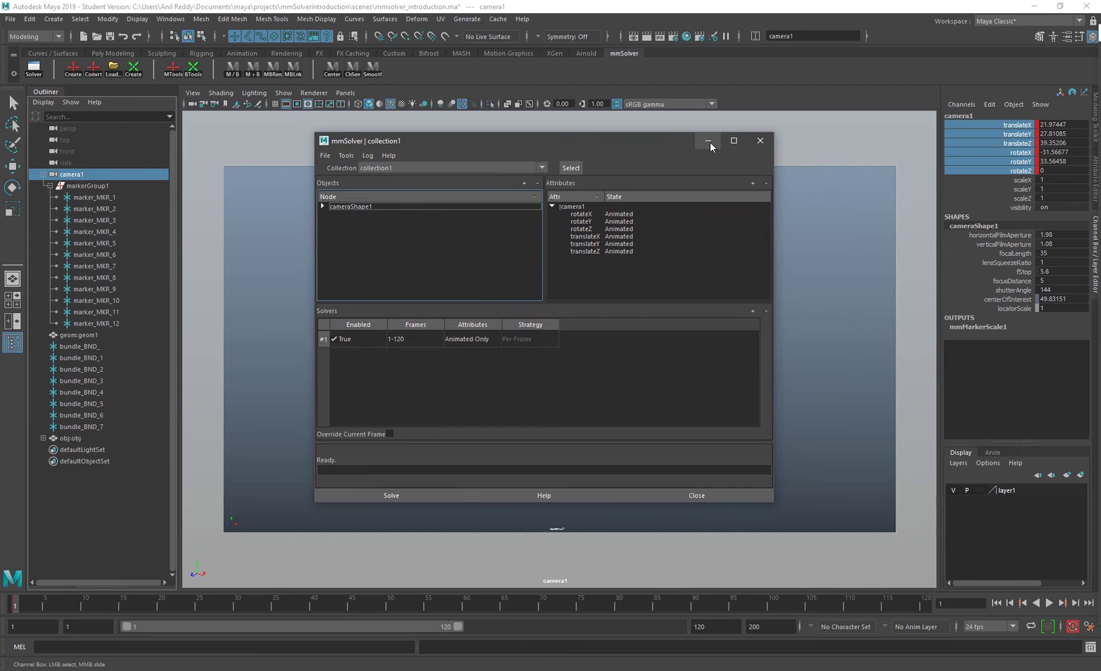
Step: Minimize the solver window and ray-cast marker_MKR_1 through marker_MKR_8 onto the scene geometry to position their bundles
click(708, 141)
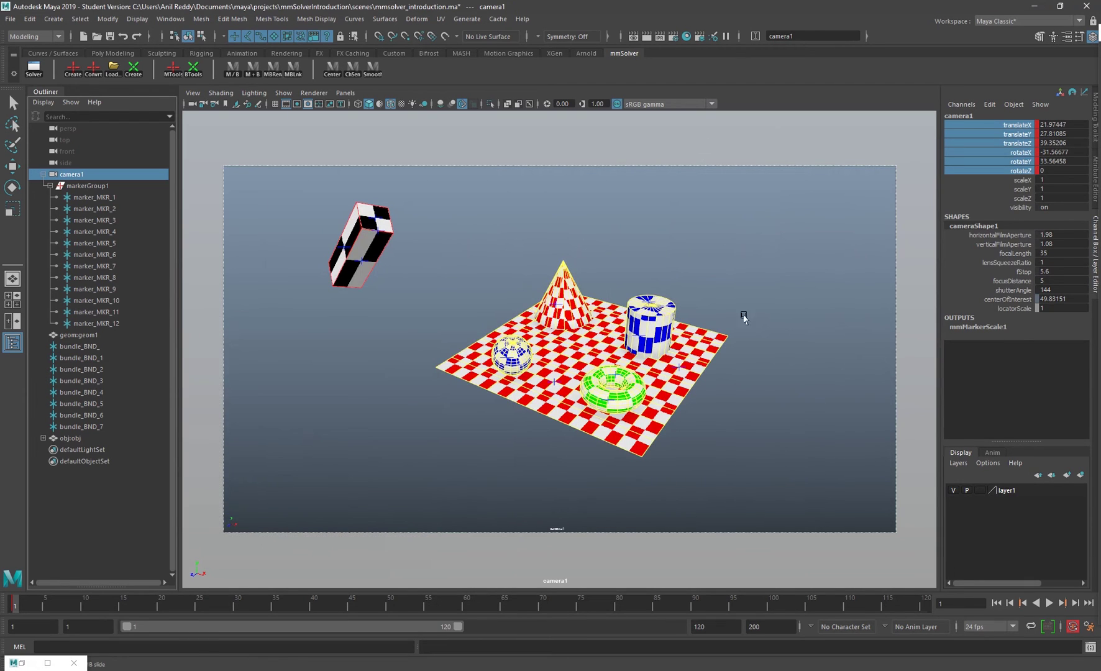
drag(103, 200, 100, 277)
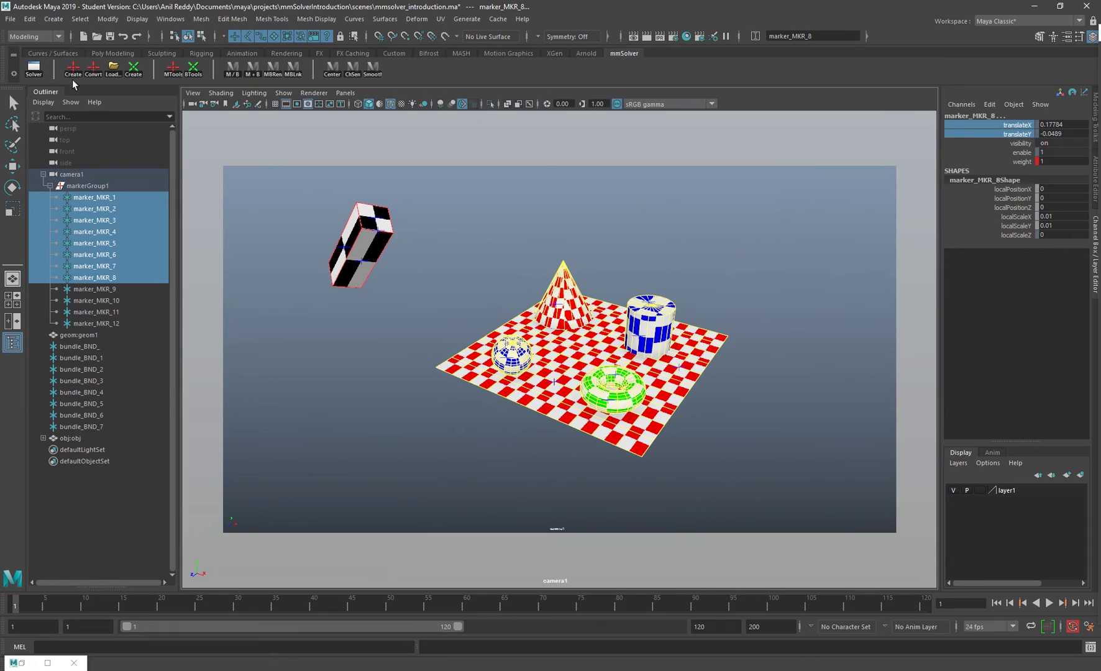
click(194, 73)
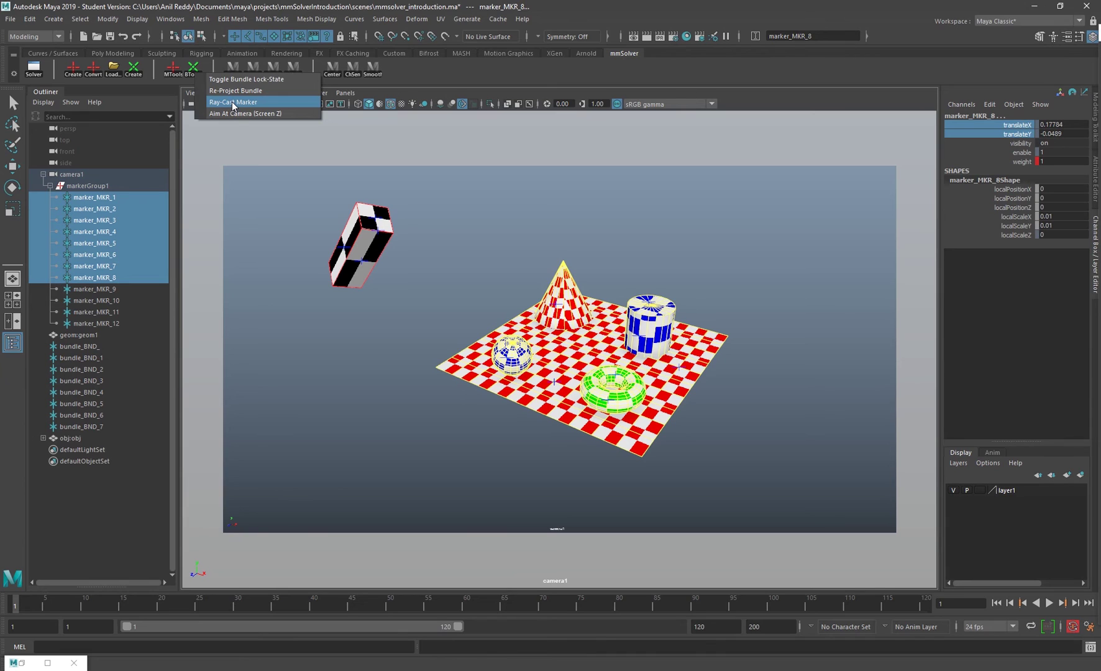
click(233, 102)
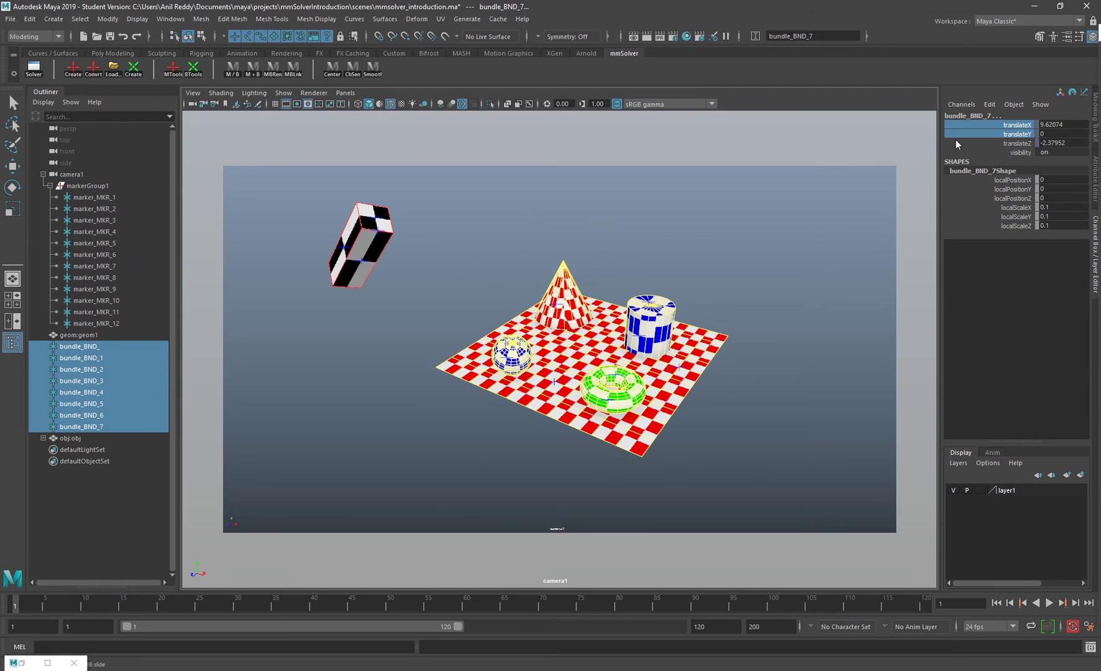
Step: Unlock and relock the translateX, translateY and translateZ channels of bundle_BND_ through bundle_BND_7
drag(991, 131, 992, 145)
right_click(991, 145)
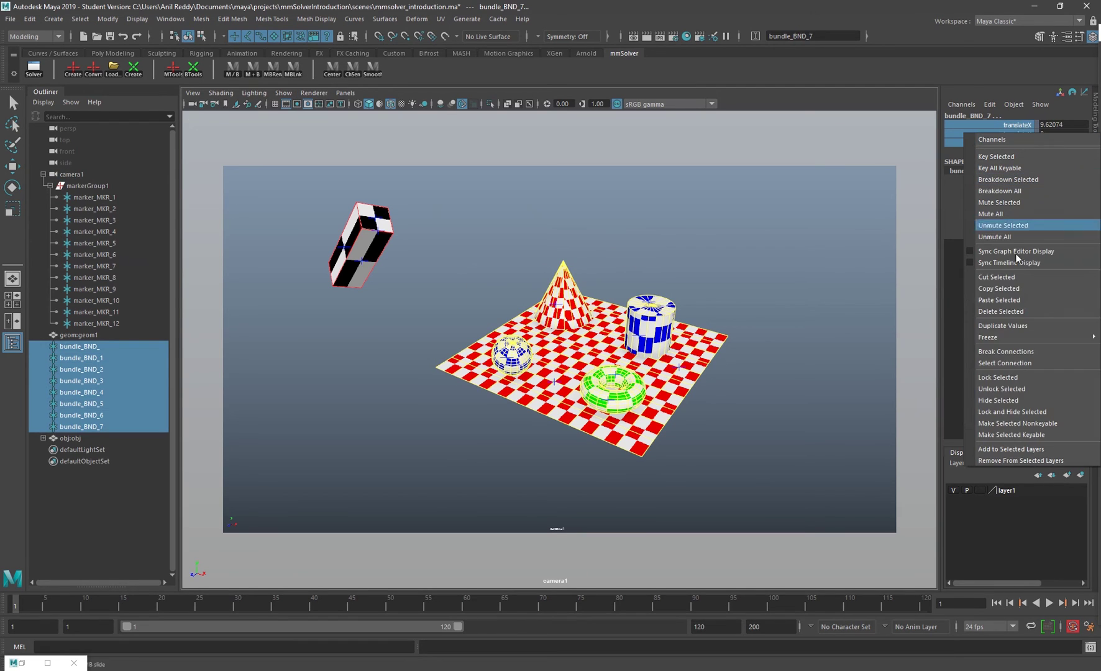
click(997, 388)
right_click(1012, 141)
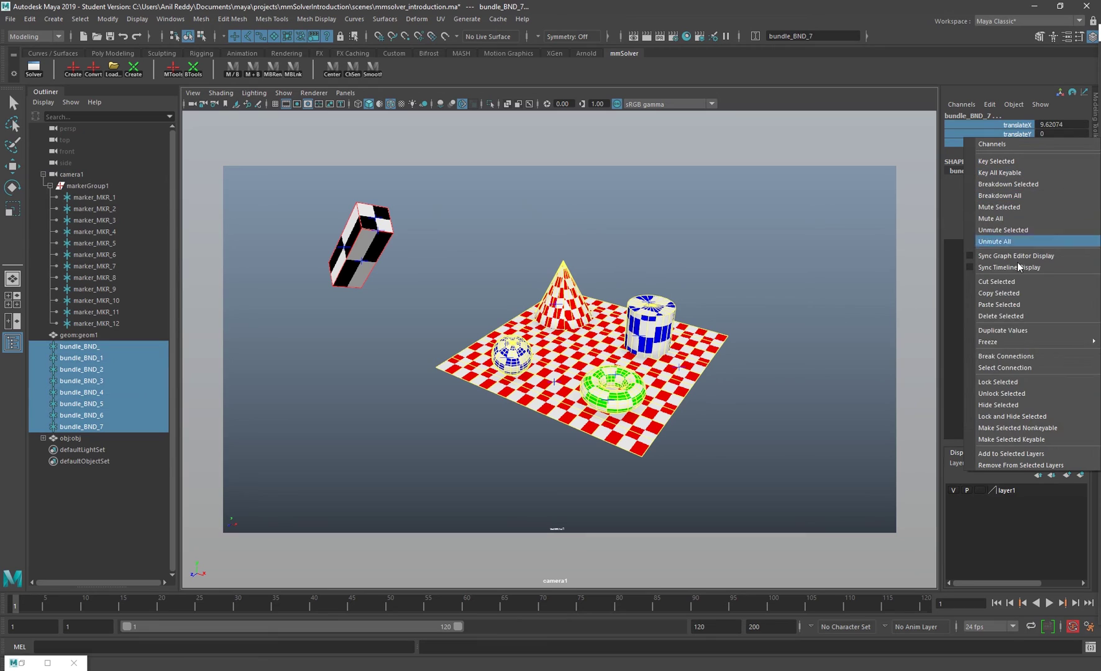
click(995, 378)
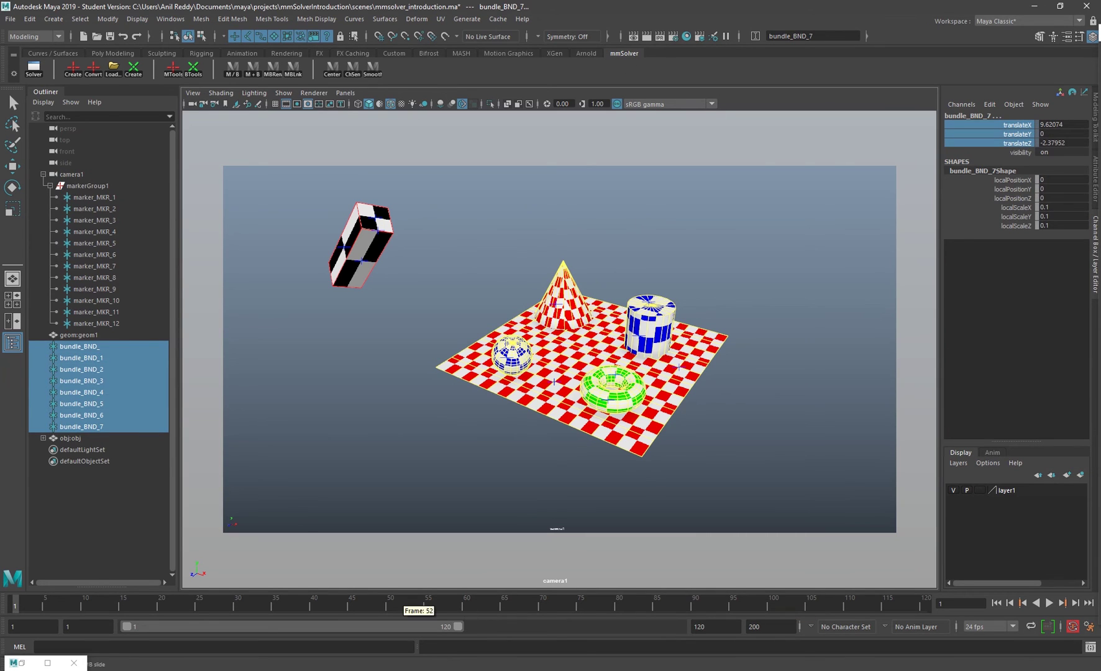
Step: Restore the solver window, solve collection1 over frames 1-120, and minimize the window again
click(24, 665)
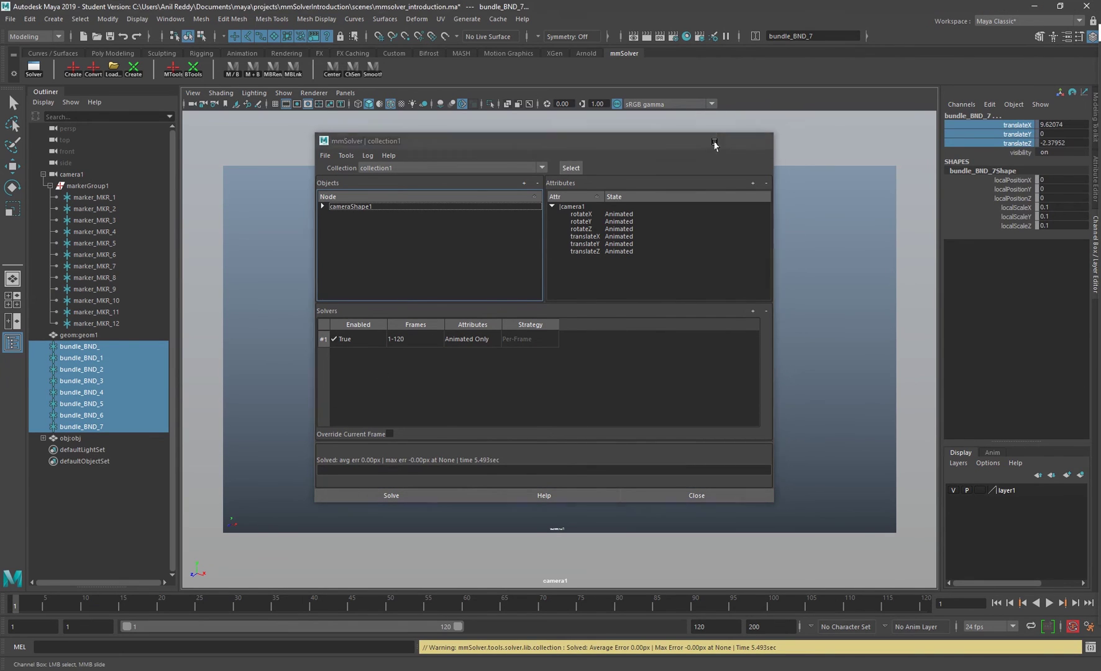
click(708, 141)
Step: Review the solve's total time, max frame error and average error in the Script Editor, then minimize it
click(1090, 647)
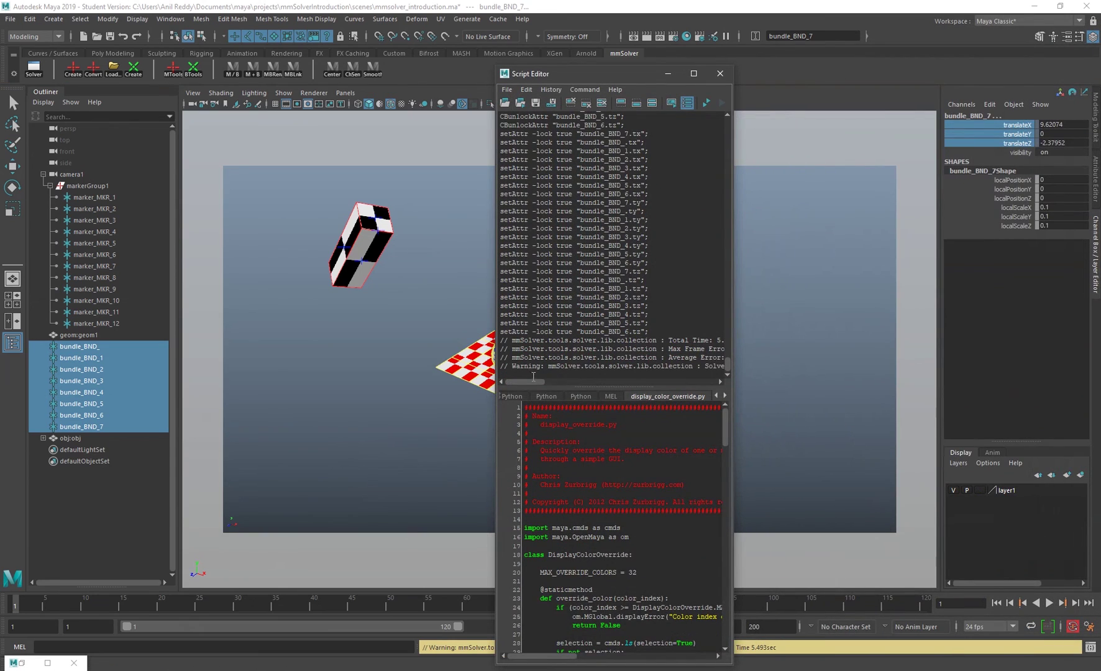
click(611, 396)
mouse_move(538, 382)
mouse_down()
mouse_move(562, 383)
mouse_move(551, 384)
mouse_up()
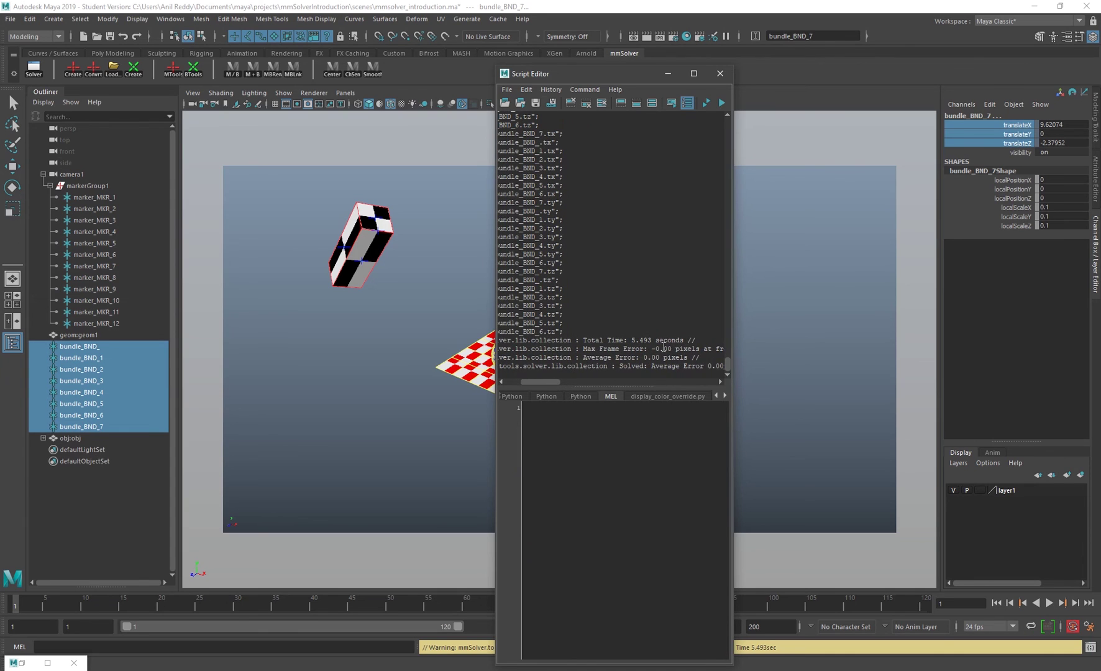
drag(640, 357, 669, 356)
click(674, 75)
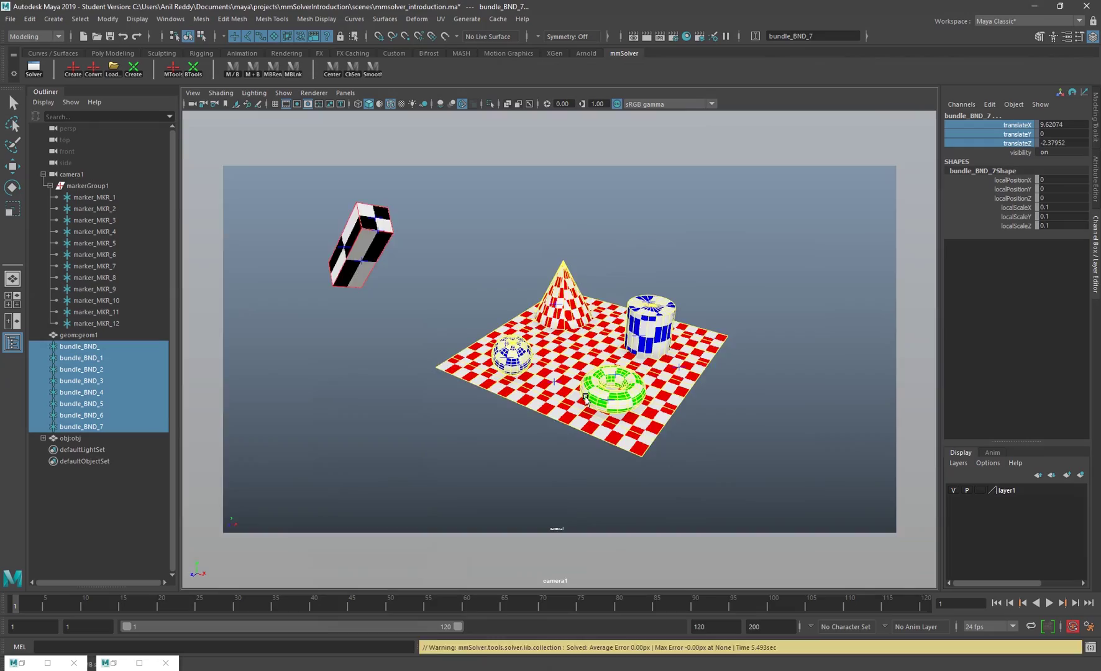
Step: Check the solved camera1 by scrubbing to frame 36 in a zoomed 2D pan/zoom view and playing back the shot
scroll(643, 427, up, 3)
drag(473, 602, 284, 603)
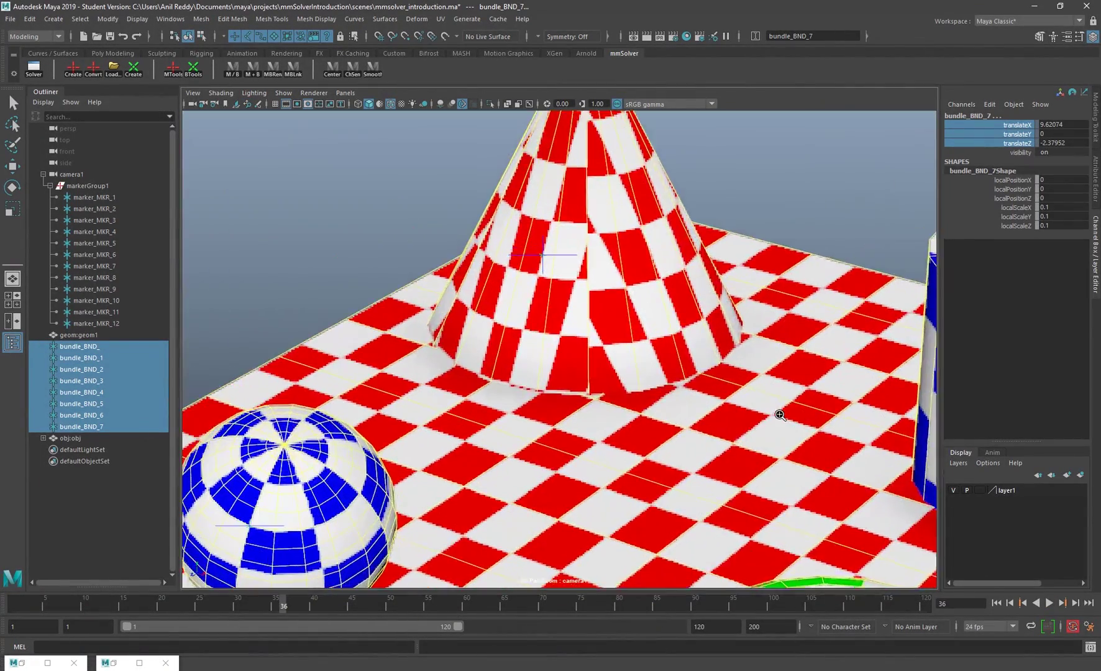
scroll(779, 415, down, 5)
click(1049, 603)
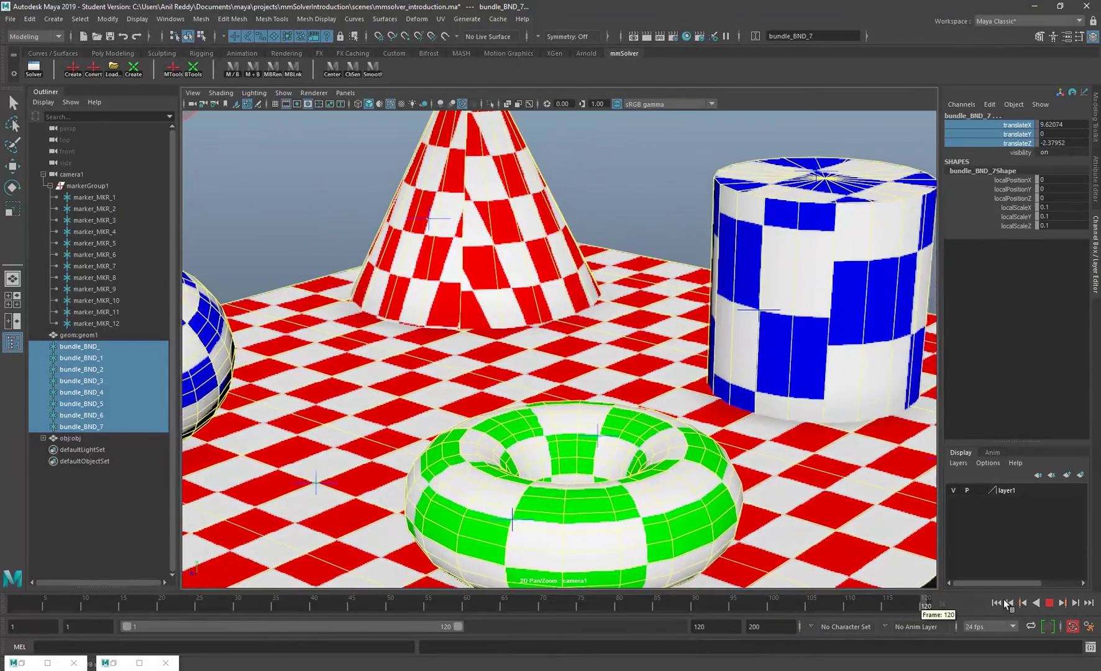